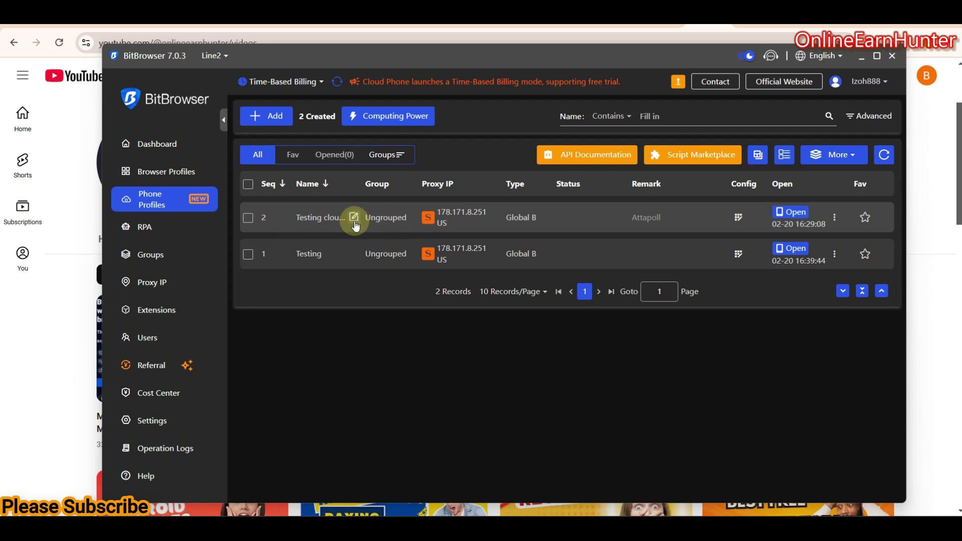
Open the second cloud phone profile to view its home screen, and close the phone again.
left_click(795, 214)
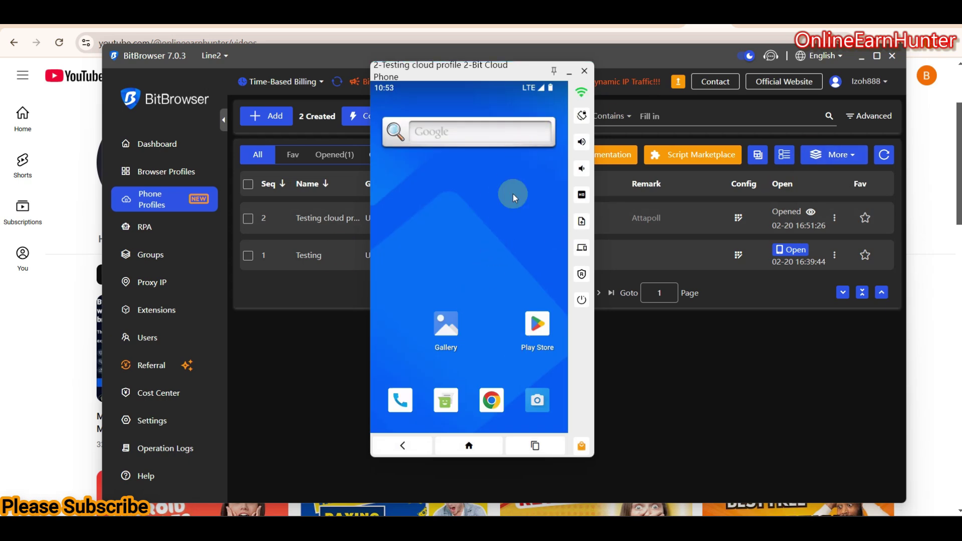
left_click_drag(490, 75, 498, 103)
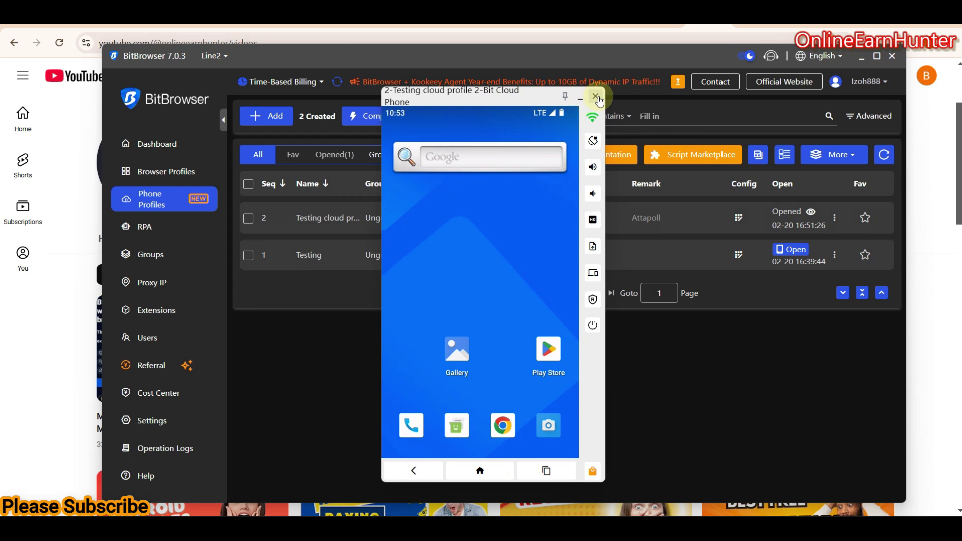
left_click(596, 96)
left_click(537, 354)
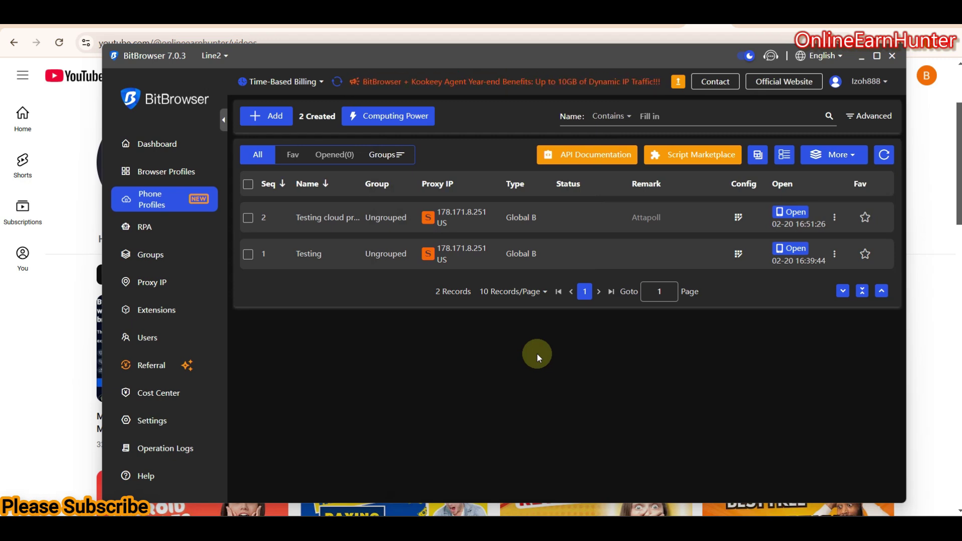
Review the proxy and fingerprint settings in the new phone profile form and close it without creating a profile.
left_click(269, 113)
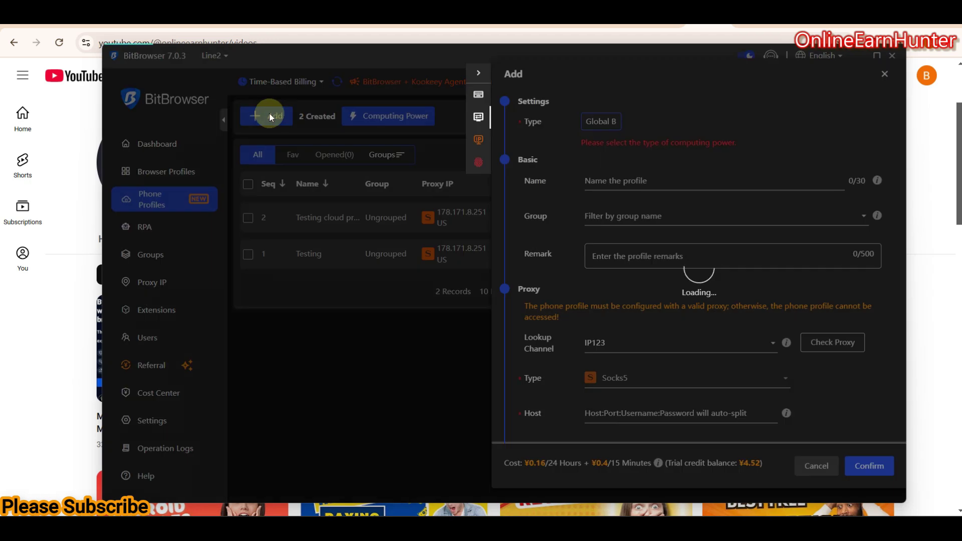
scroll(694, 386, "down", 5)
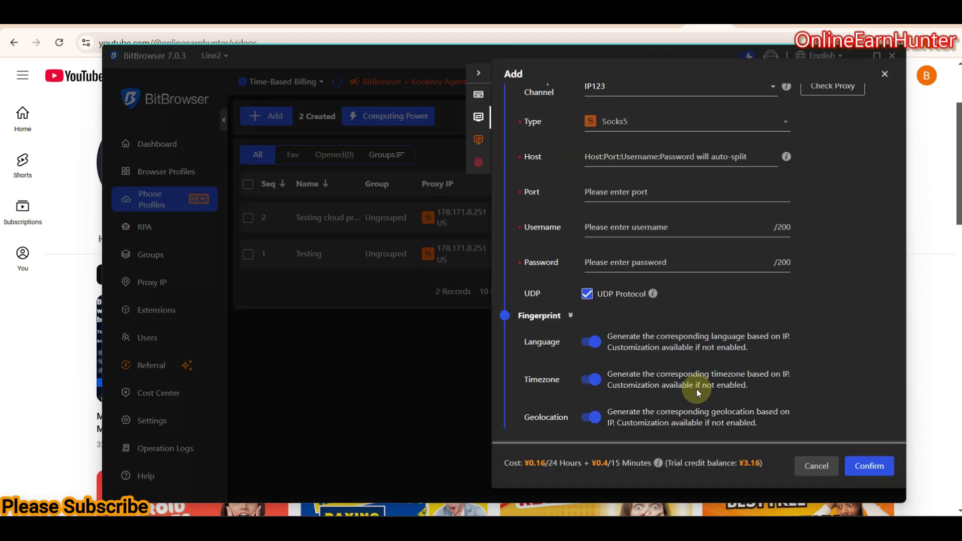
scroll(697, 390, "up", 3)
scroll(697, 389, "up", 2)
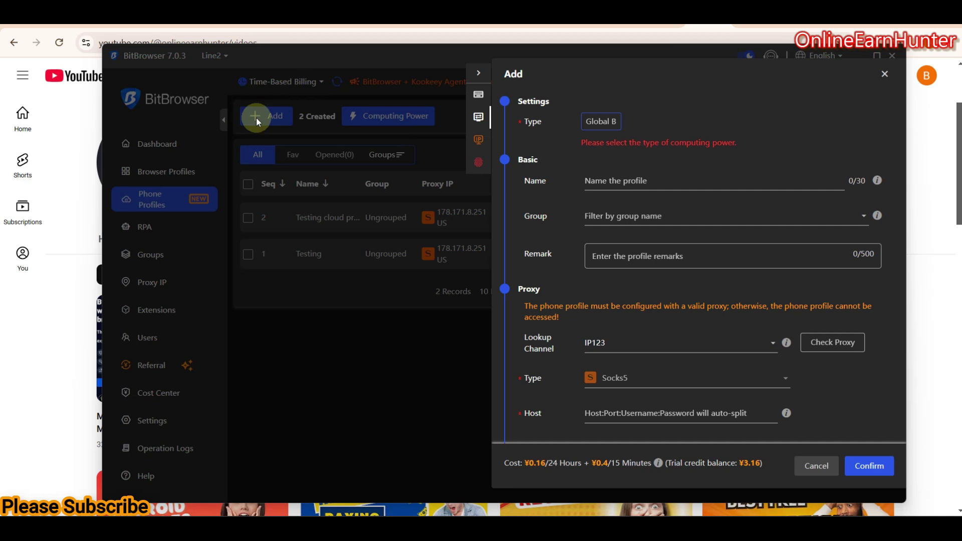
left_click(884, 74)
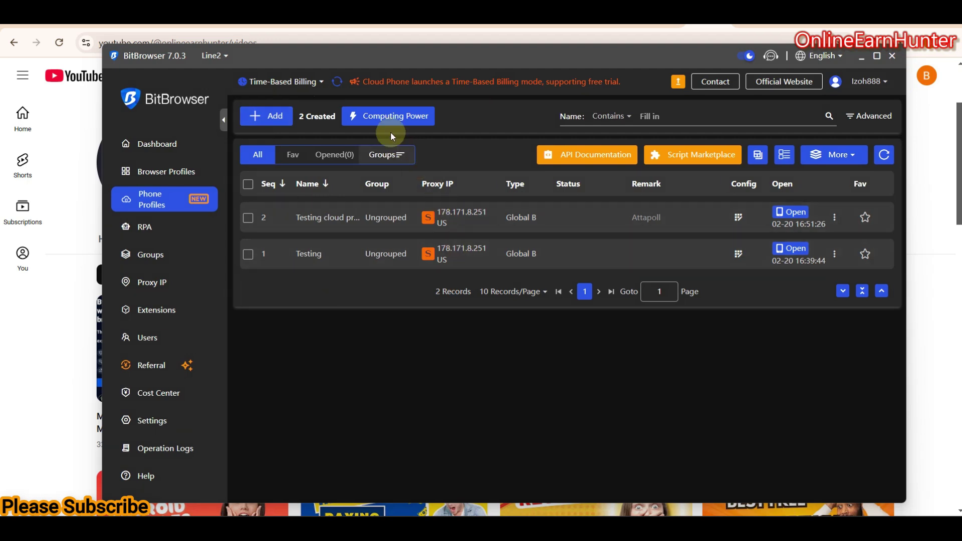
Open the computing power list and examine the durations, prices and payment methods offered for purchasing another unit.
left_click(384, 116)
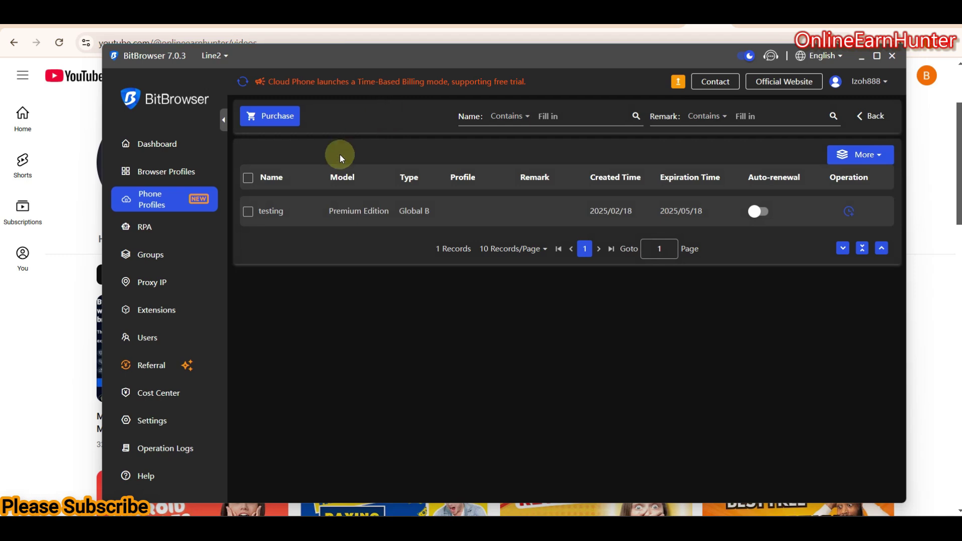
left_click(248, 211)
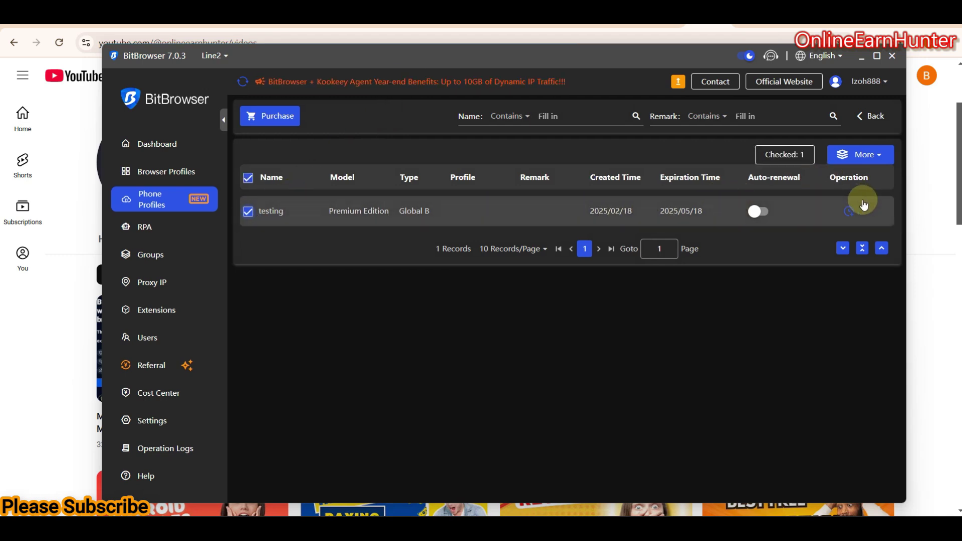
mouse_move(291, 210)
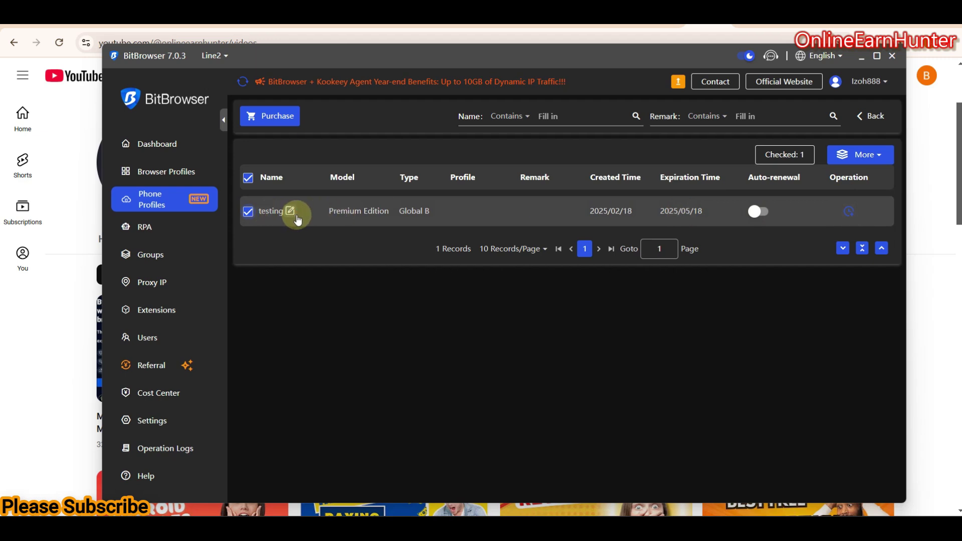
left_click(275, 117)
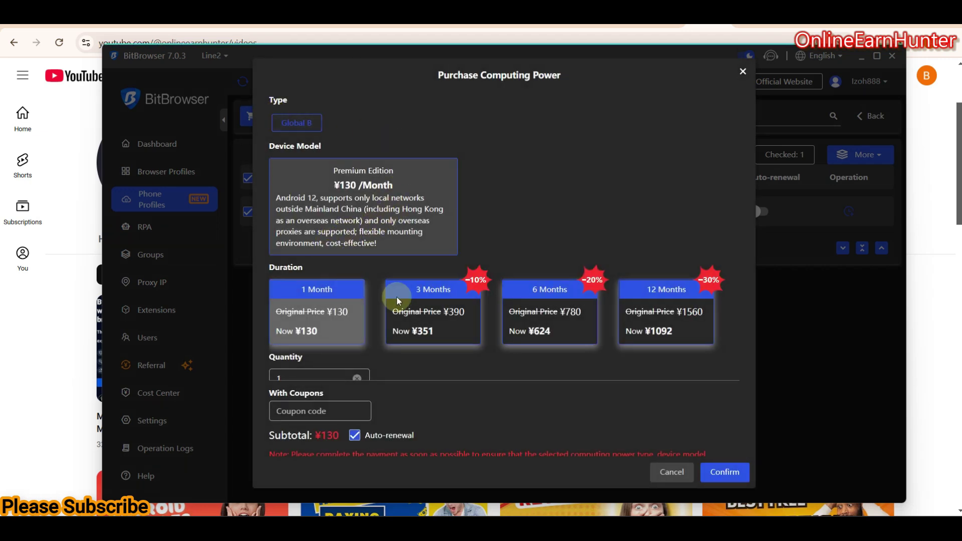
scroll(701, 244, "down", 4)
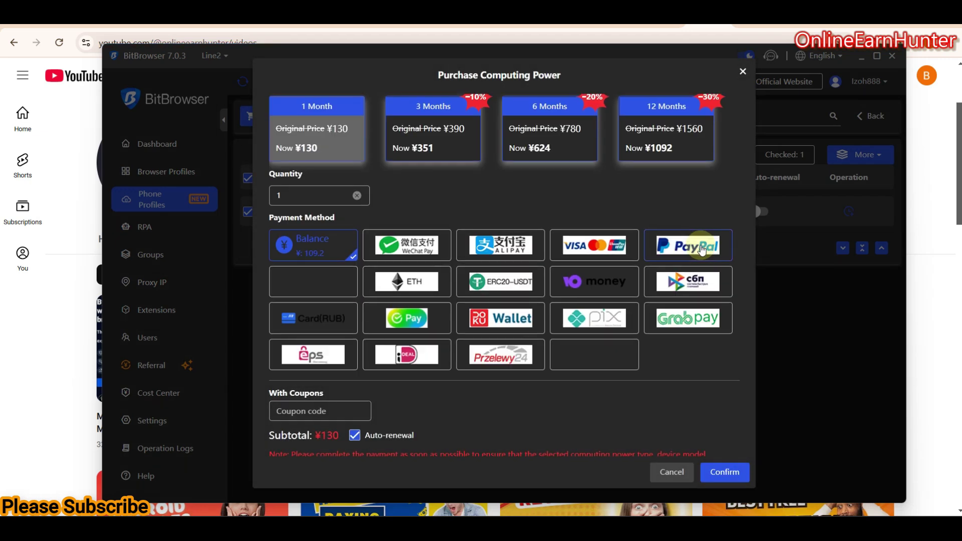
scroll(632, 200, "up", 1)
scroll(632, 201, "up", 3)
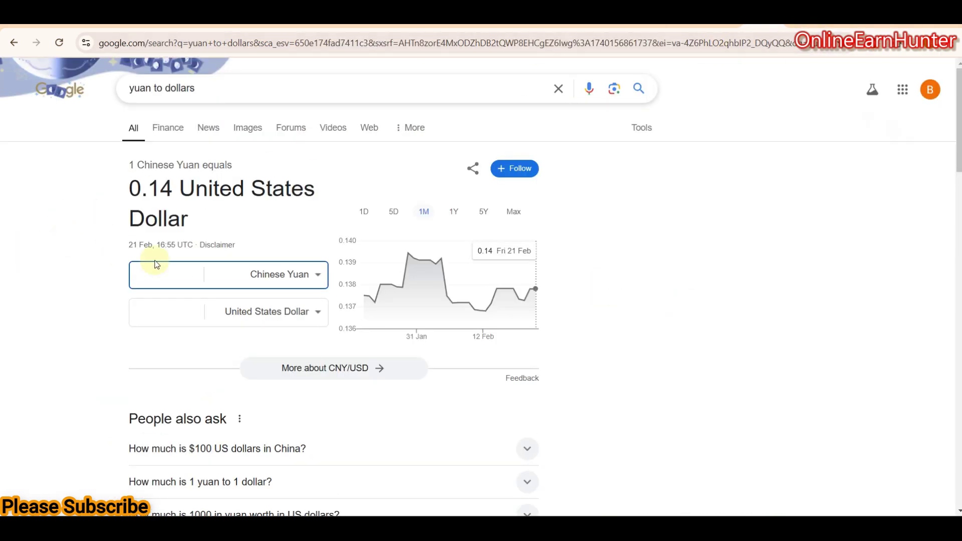
Switch to Google's currency converter in the browser and convert 130 Chinese yuan to US dollars.
type("130")
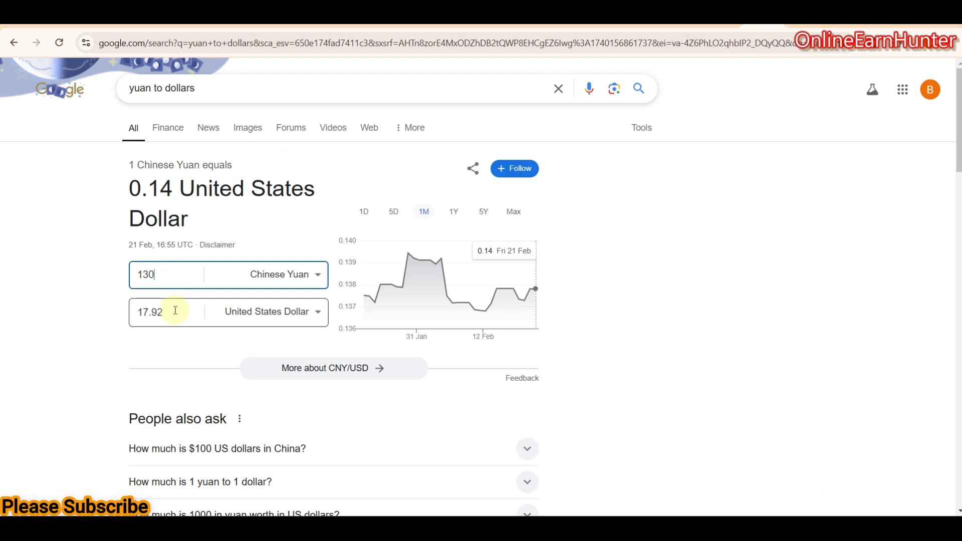
left_click(130, 312)
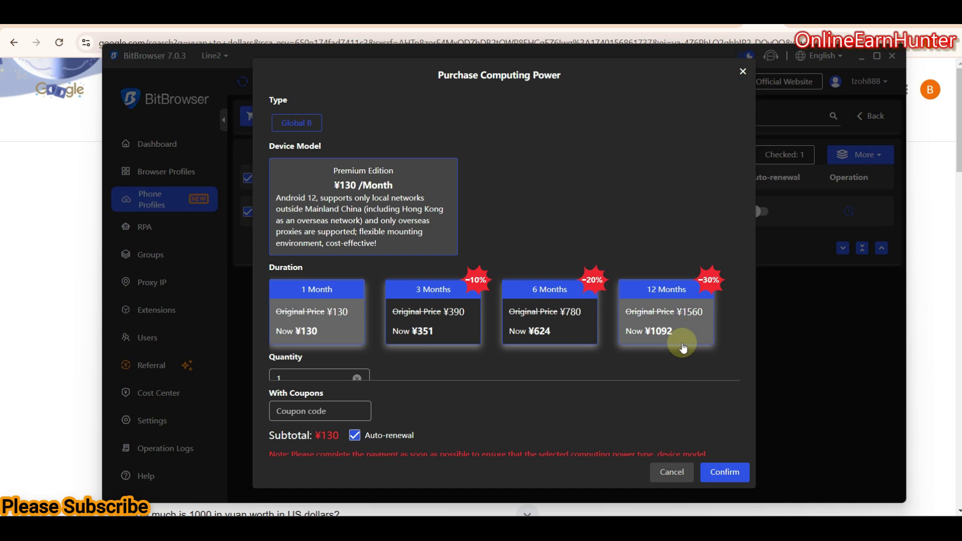
Try a quantity of 2 for the one-month computing power purchase, restore it to 1 and close the purchase without ordering.
scroll(683, 345, "down", 3)
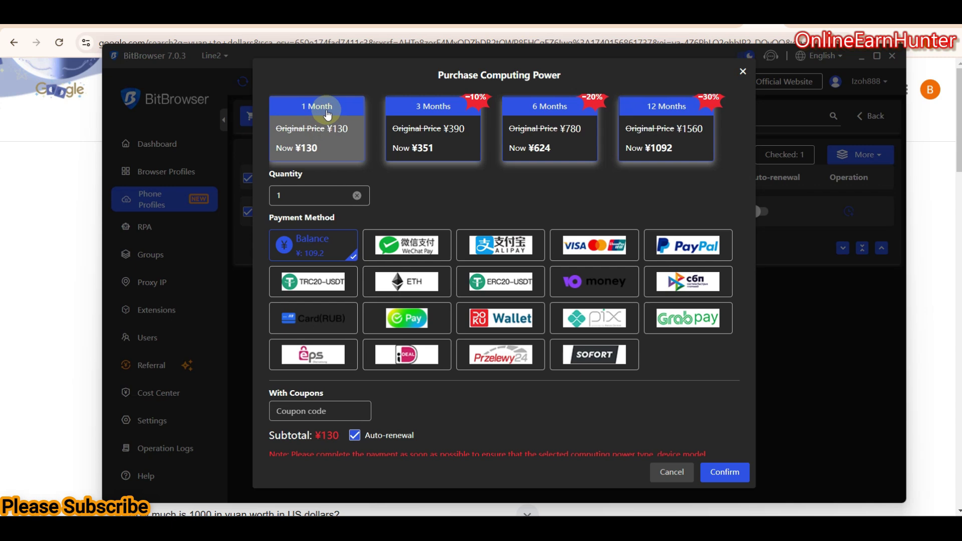
left_click(343, 192)
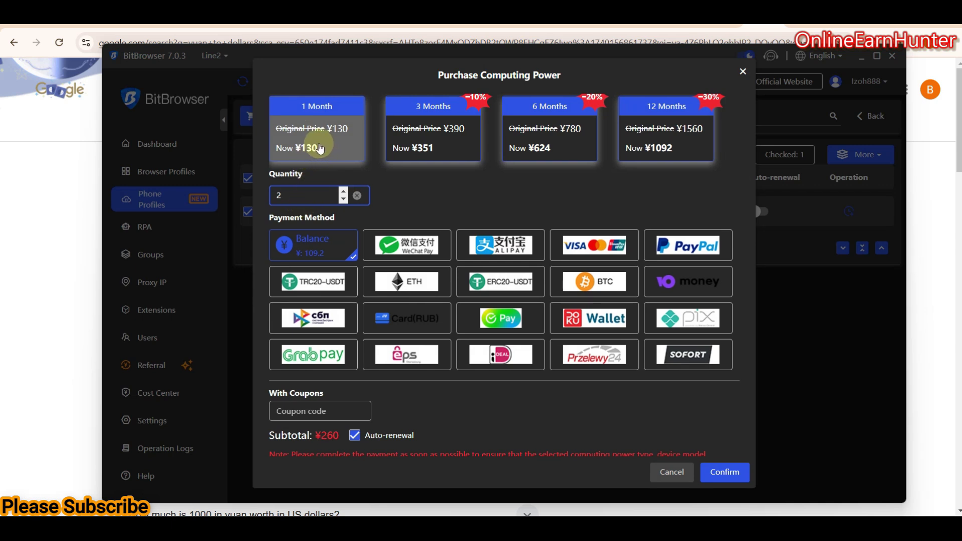
left_click(343, 201)
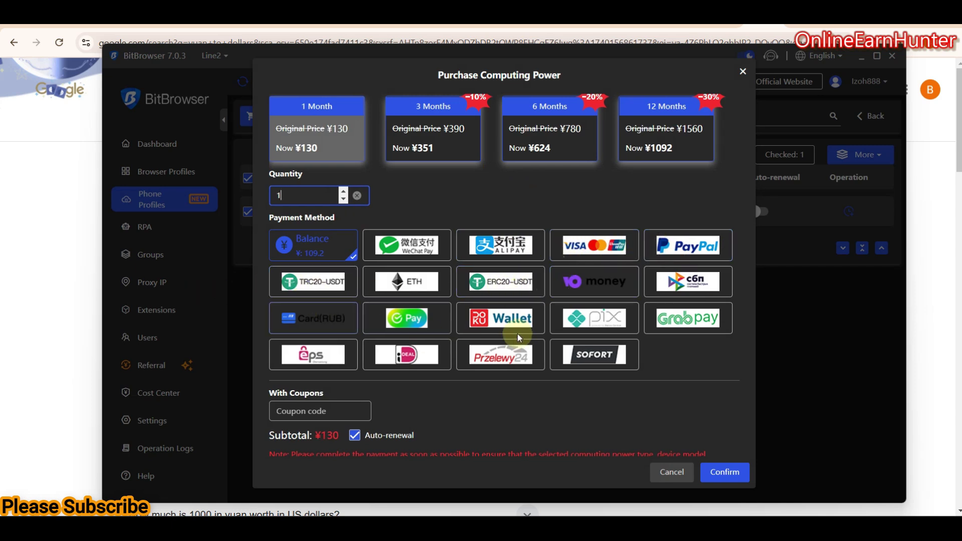
scroll(546, 325, "down", 1)
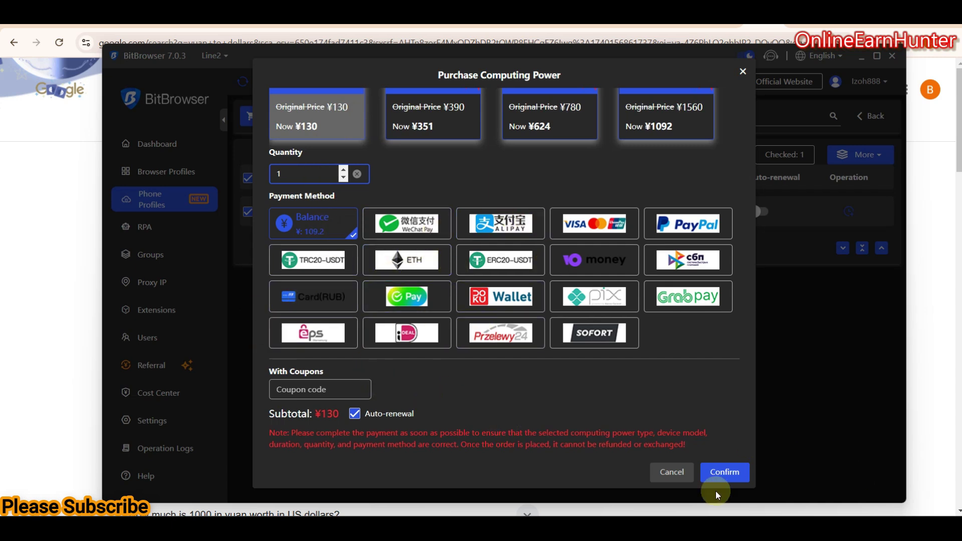
left_click(743, 73)
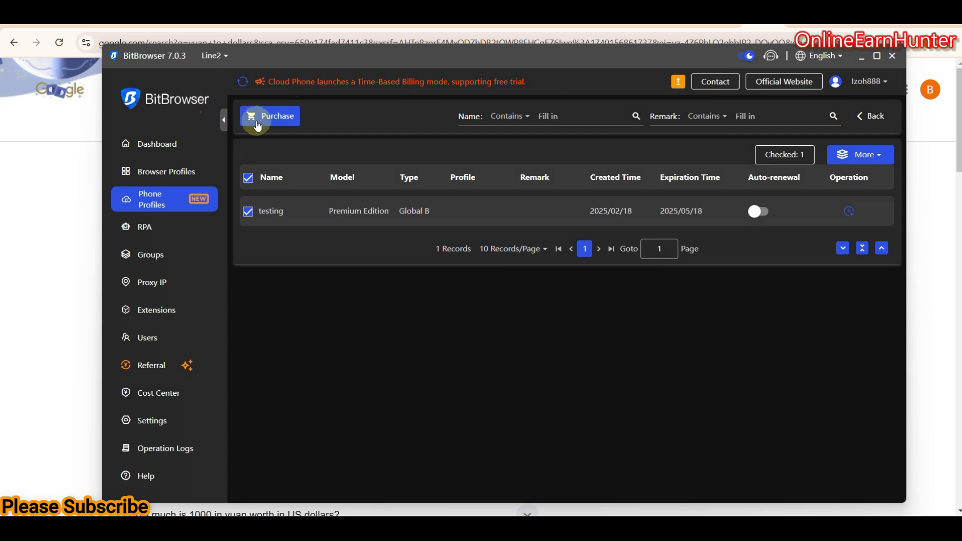
Reopen the computing power list from the phone profiles and examine the testing unit's model, type and expiration time.
left_click(158, 195)
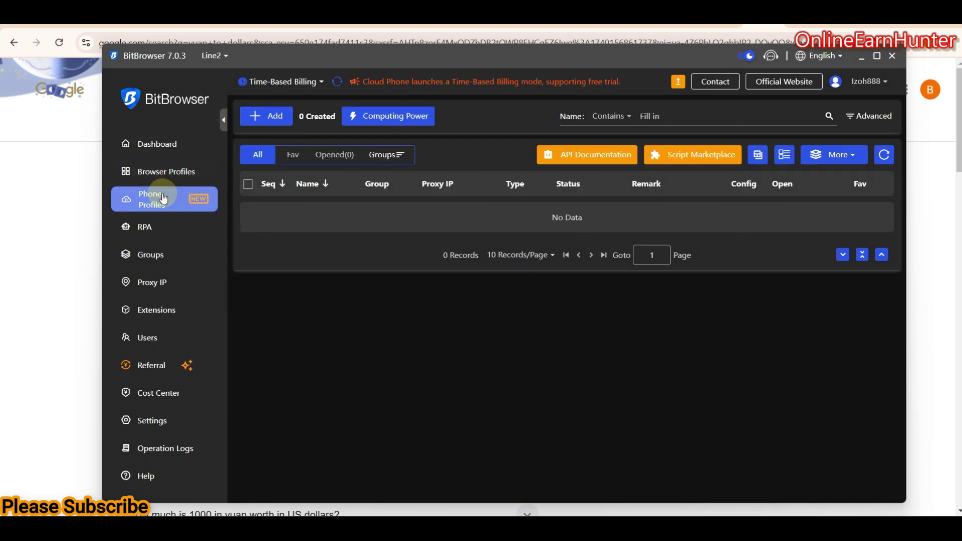
left_click(363, 116)
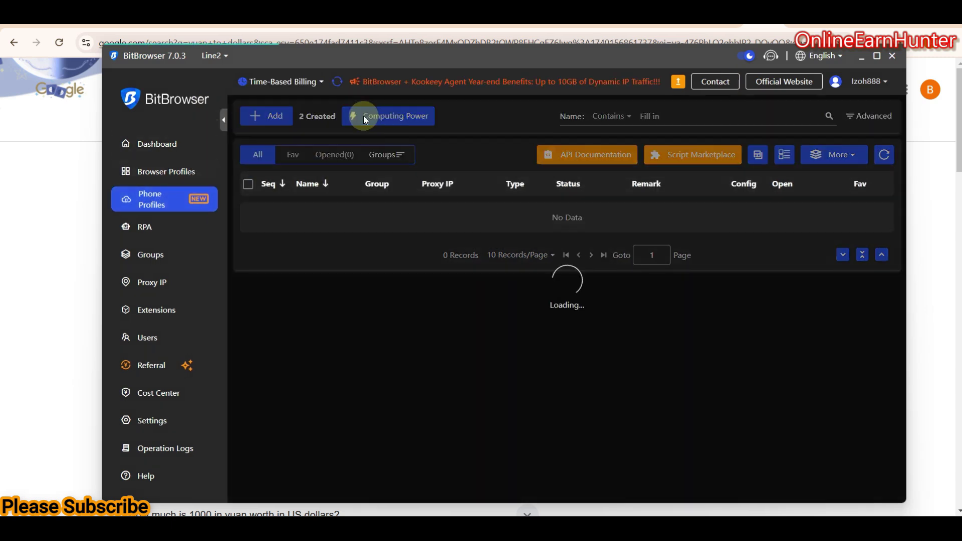
left_click(362, 116)
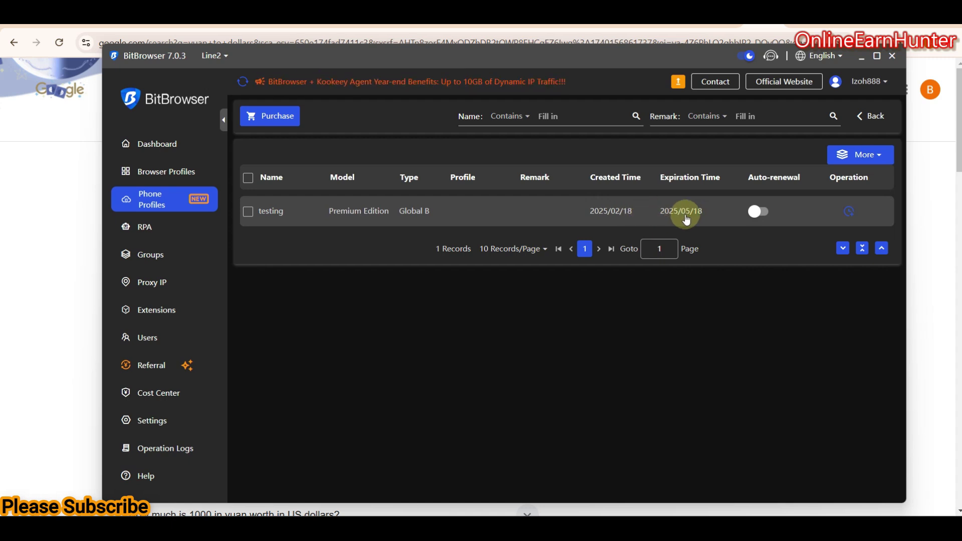
left_click(247, 215)
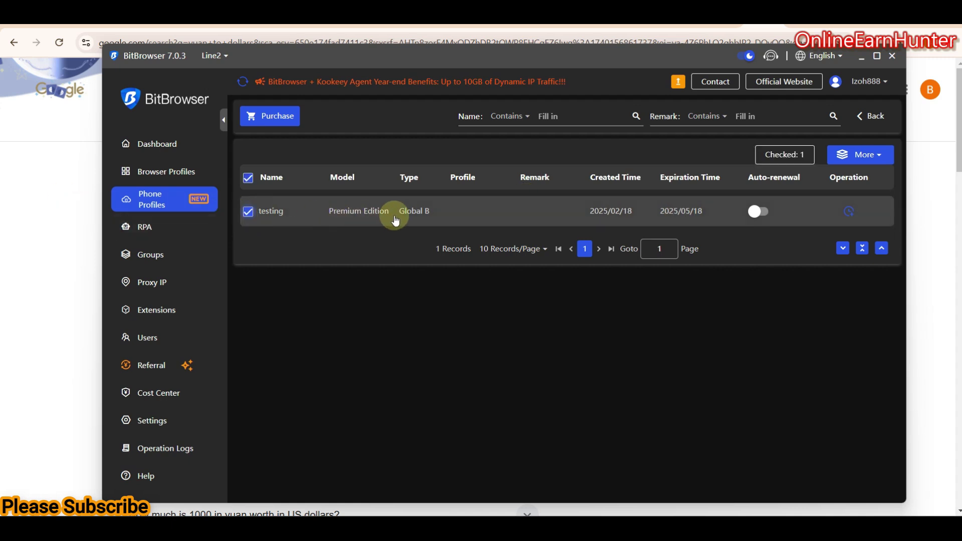
mouse_move(269, 220)
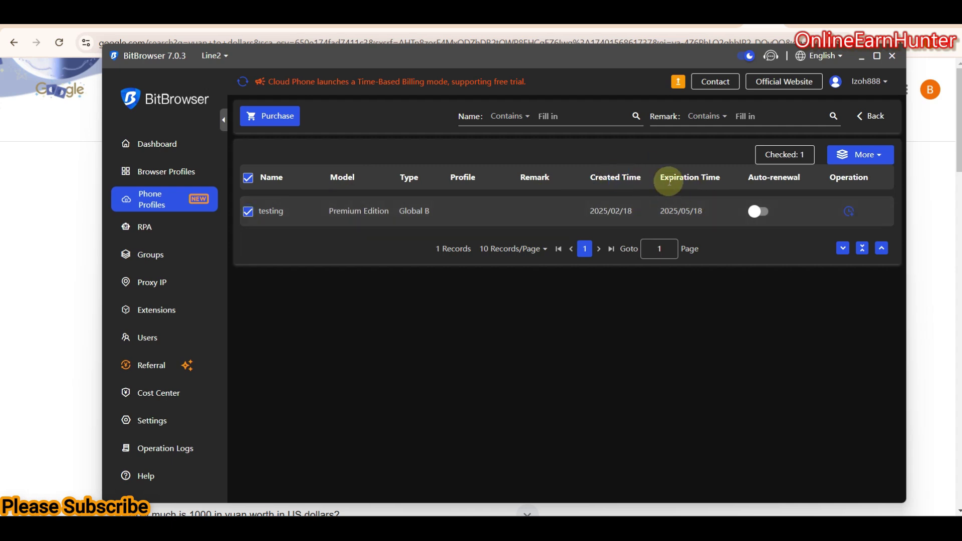
Start a new phone profile named "attapoll" with the remark "attapoll surveys".
left_click(152, 206)
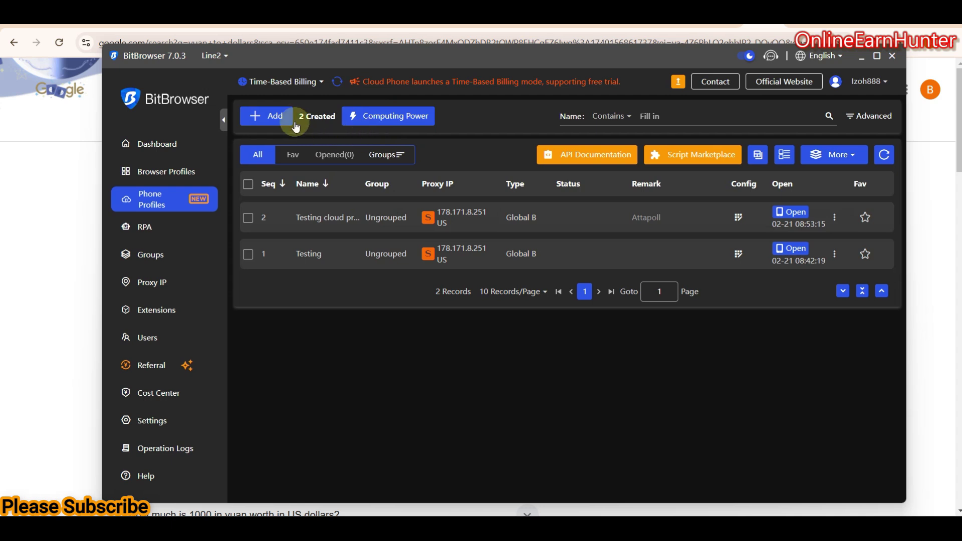
left_click(267, 117)
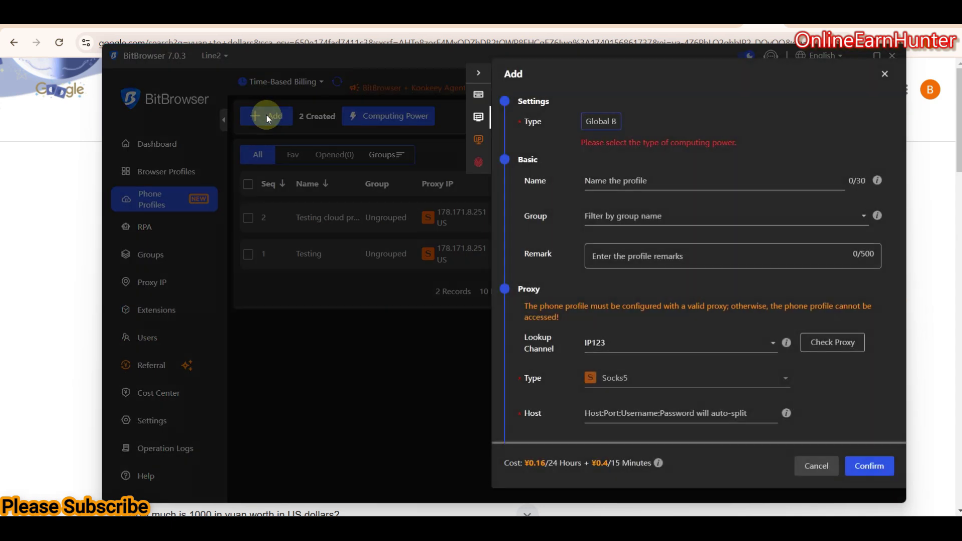
left_click(598, 179)
type("attapoll")
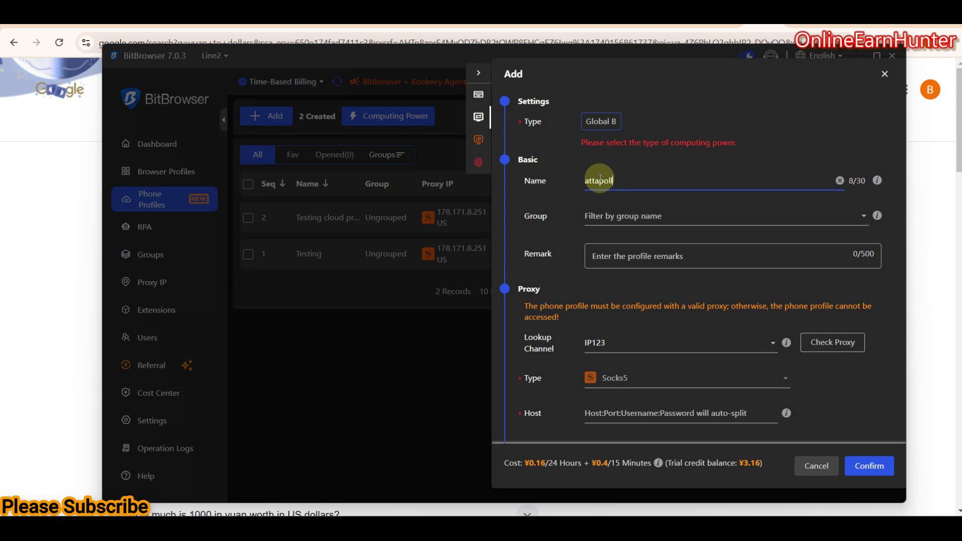
left_click(628, 257)
type("app")
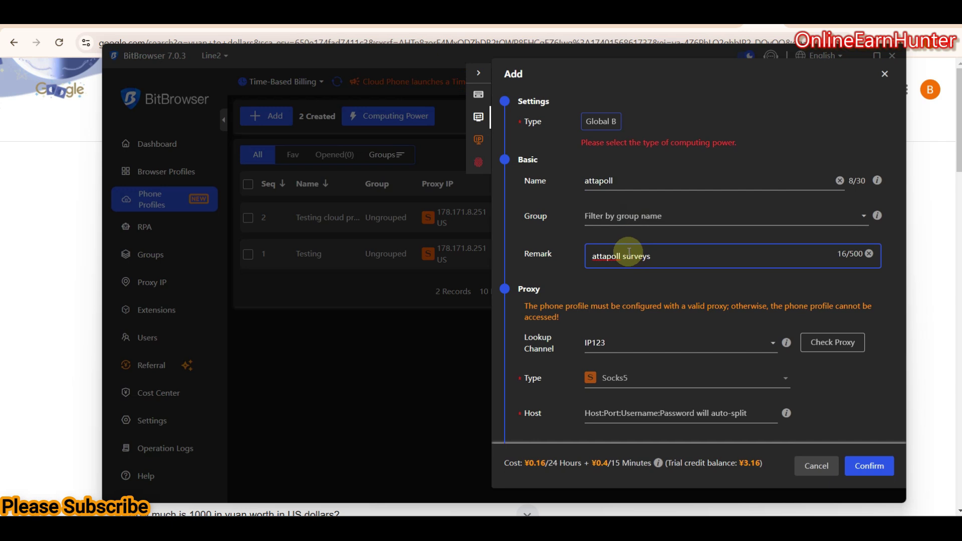
Set the attapoll profile's type to Global B, compare both billing methods and choose Temporary Computing Power.
left_click(611, 125)
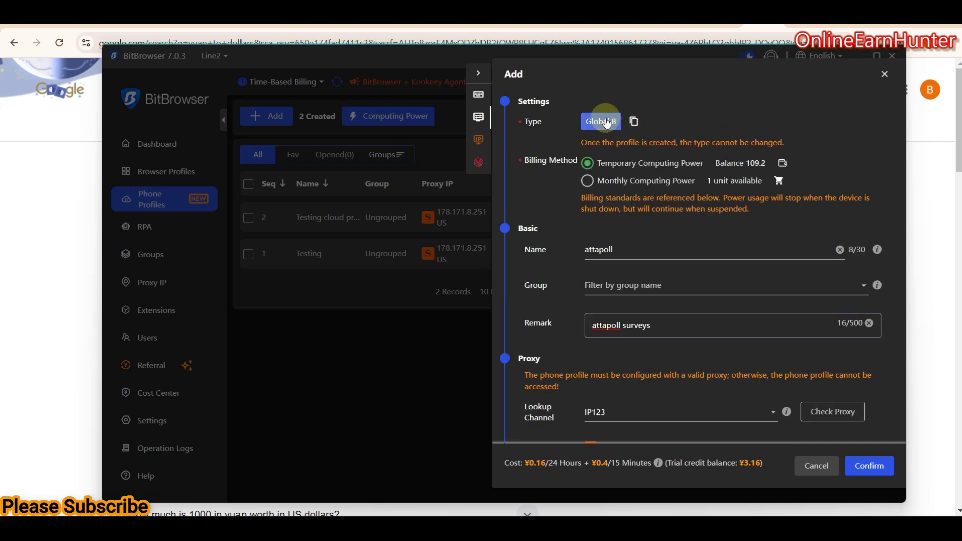
left_click(592, 187)
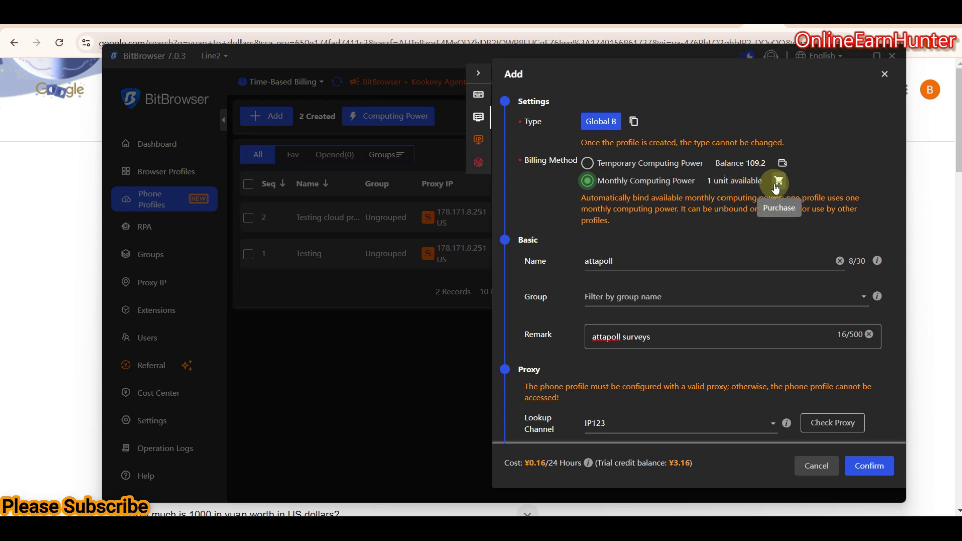
left_click(588, 164)
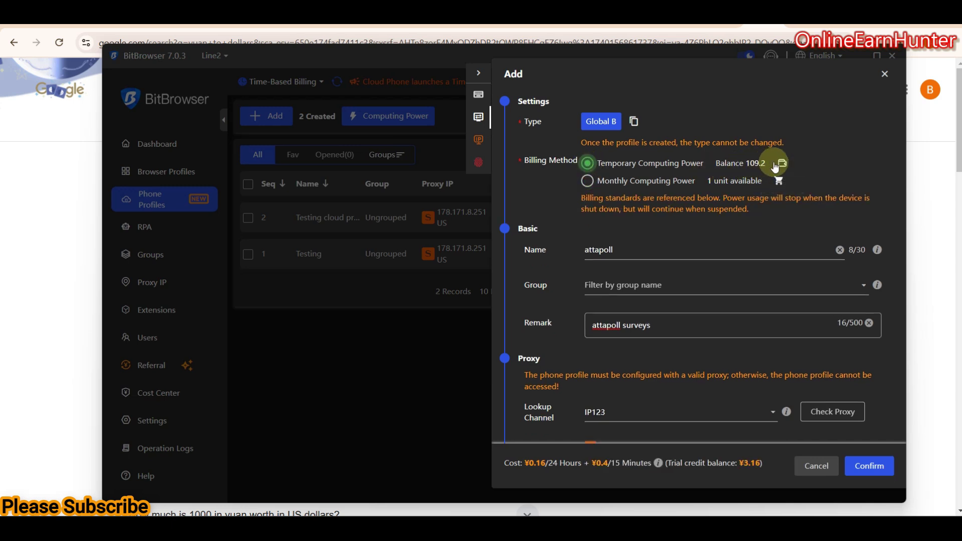
left_click(585, 182)
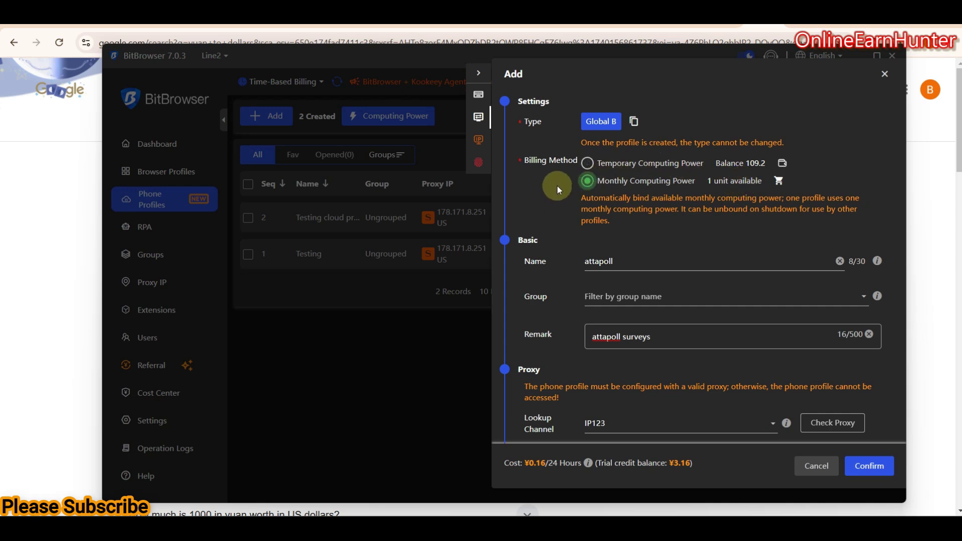
left_click(588, 164)
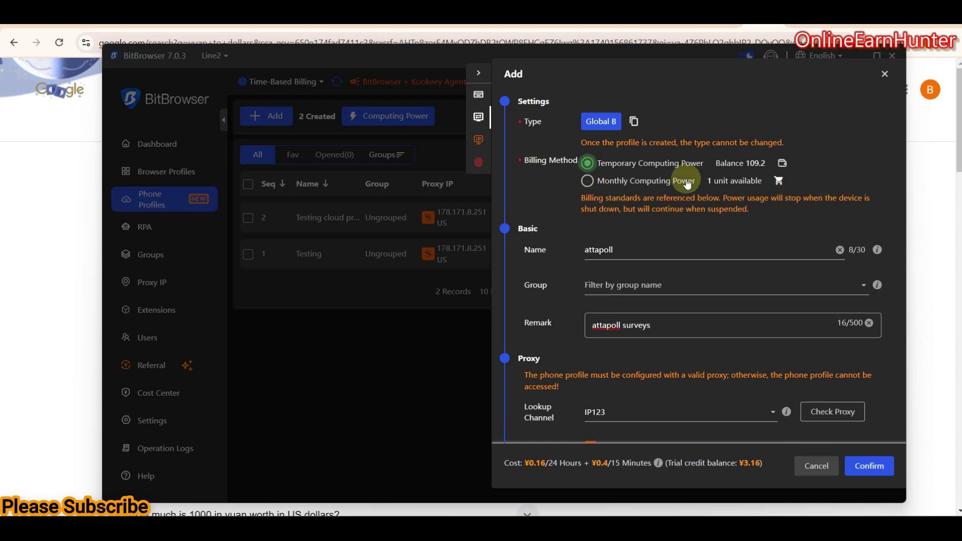
left_click(650, 255)
scroll(708, 362, "down", 6)
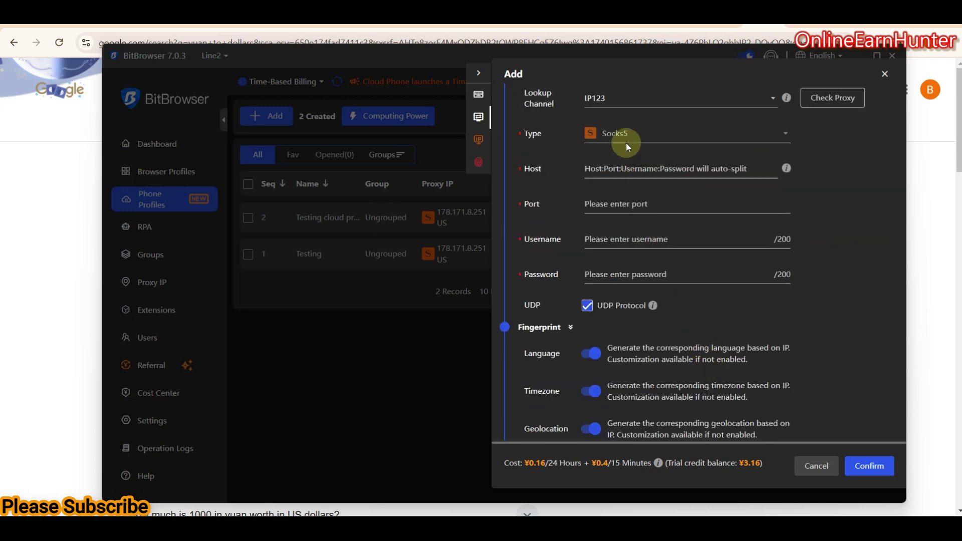
Paste the Socks5 proxy credentials for host proxy.proxy302.com, port 3333, so the username and password fields fill in, and review each field.
left_click(629, 170)
key("ctrl+v")
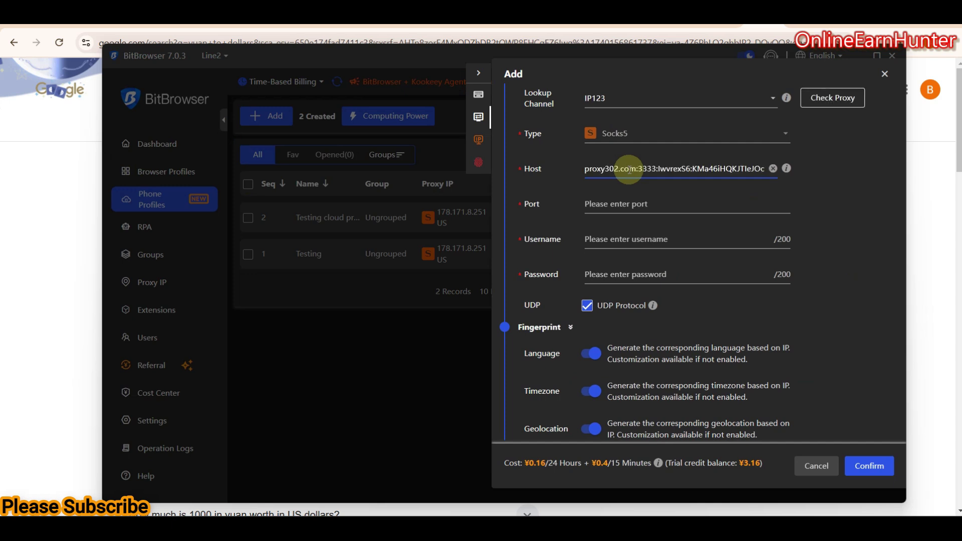
left_click(644, 198)
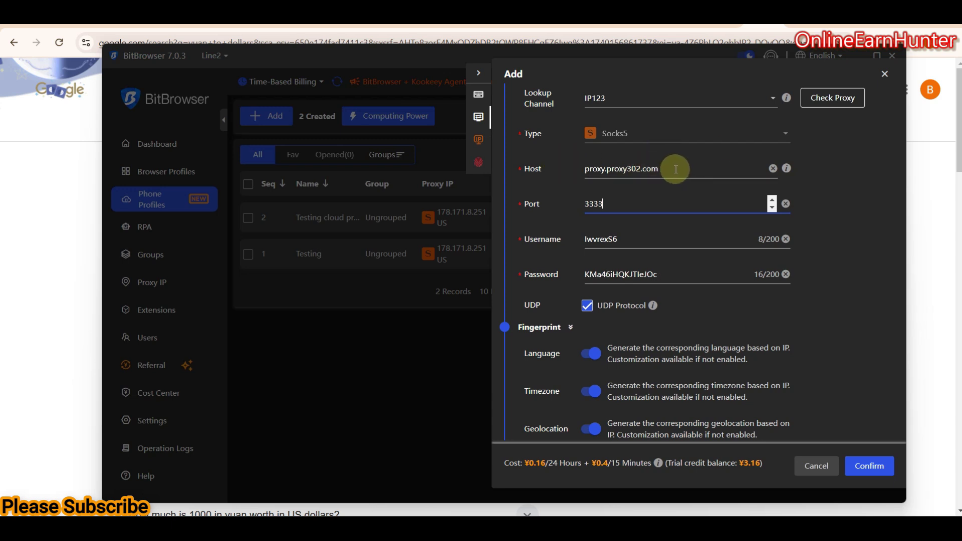
left_click_drag(674, 170, 616, 170)
left_click_drag(587, 203, 623, 203)
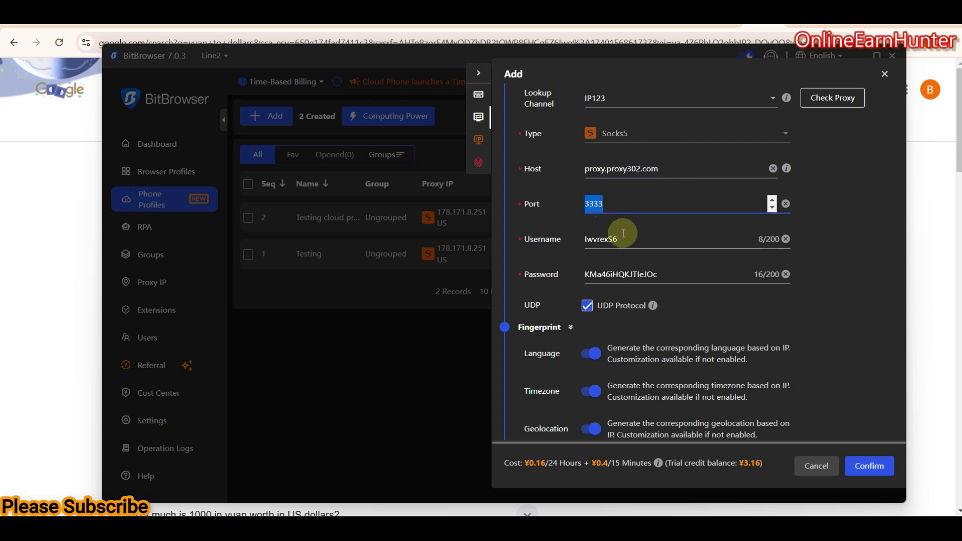
double_click(591, 240)
left_click(664, 277)
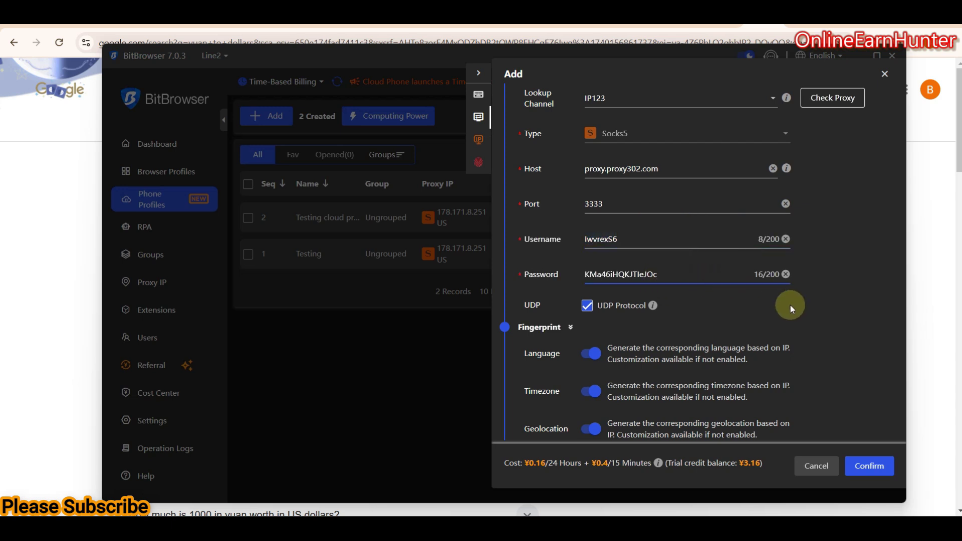
Review the fingerprint settings, check the proxy connection and confirm creation of the attapoll profile.
scroll(787, 311, "down", 1)
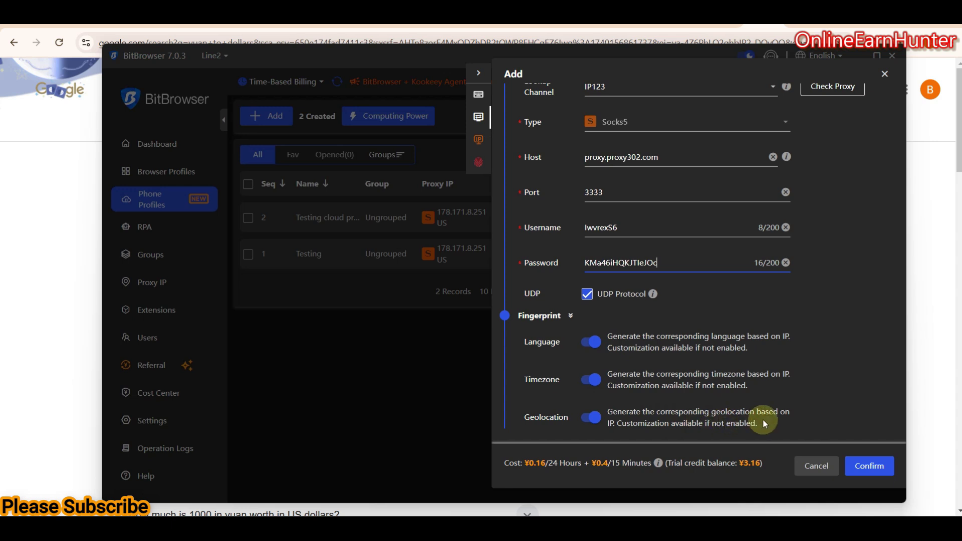
scroll(711, 395, "up", 5)
scroll(711, 395, "down", 5)
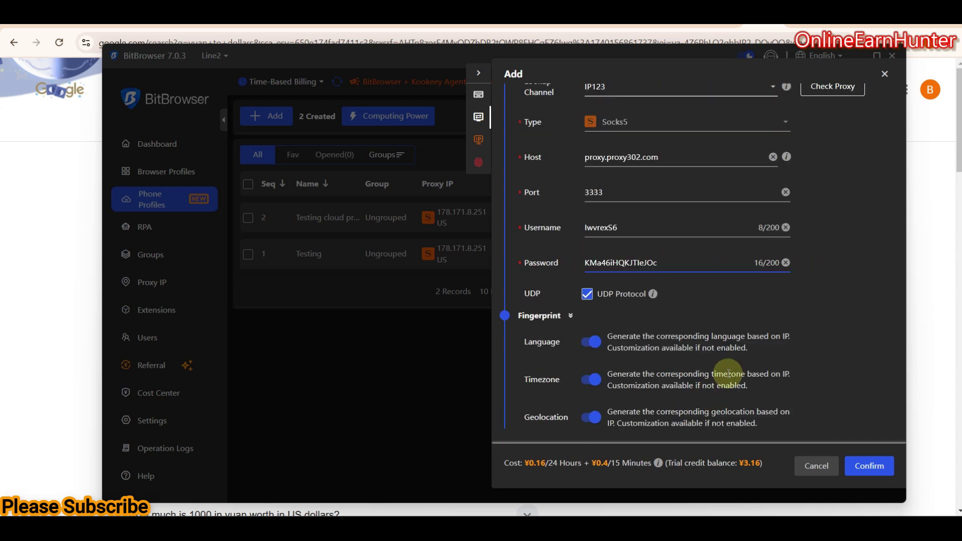
left_click(828, 91)
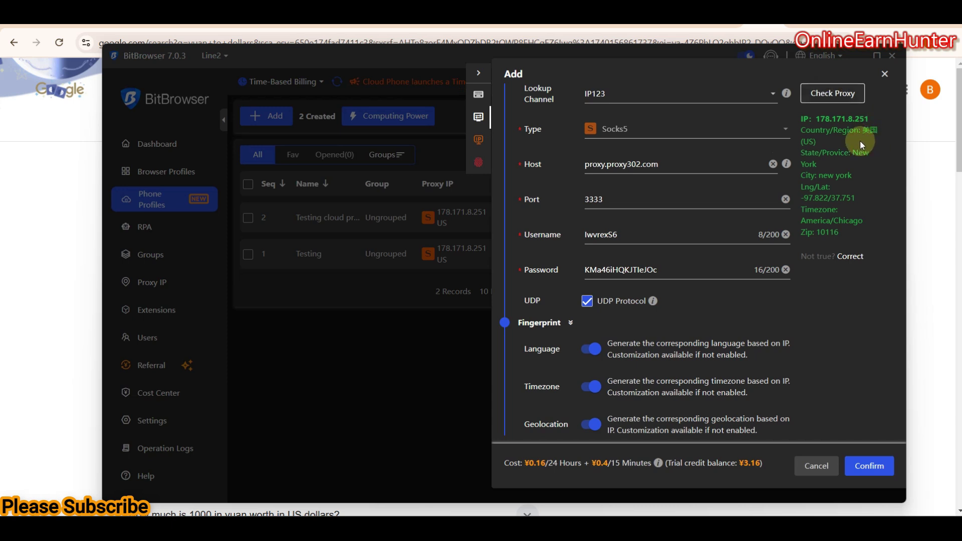
left_click(872, 468)
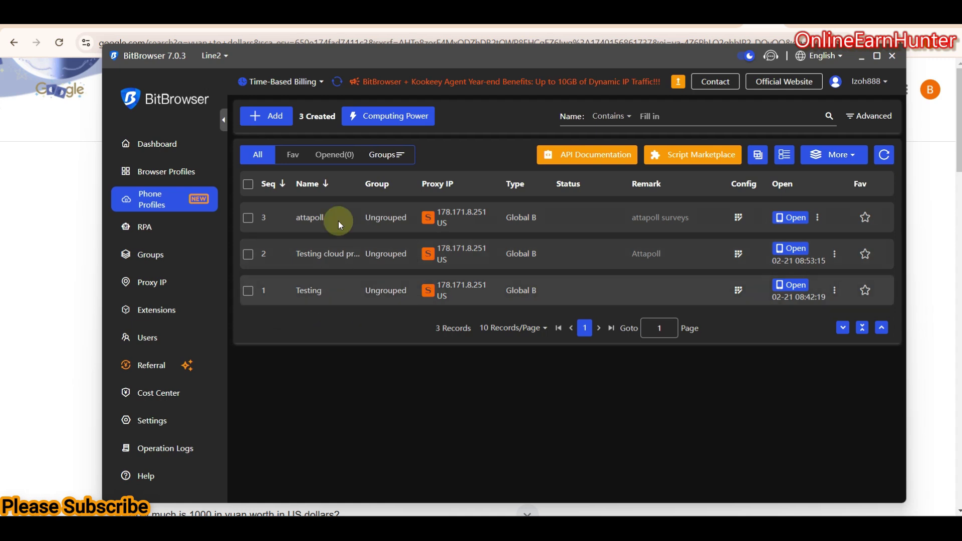
Open all three cloud phones: Testing cloud profile 2, Testing and attapoll, retrying attapoll until it launches.
left_click(787, 221)
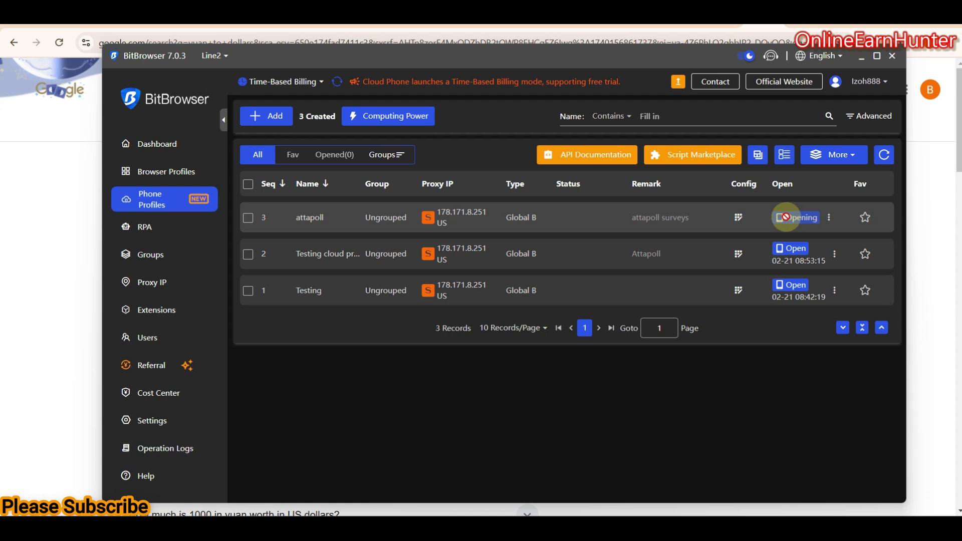
left_click(792, 249)
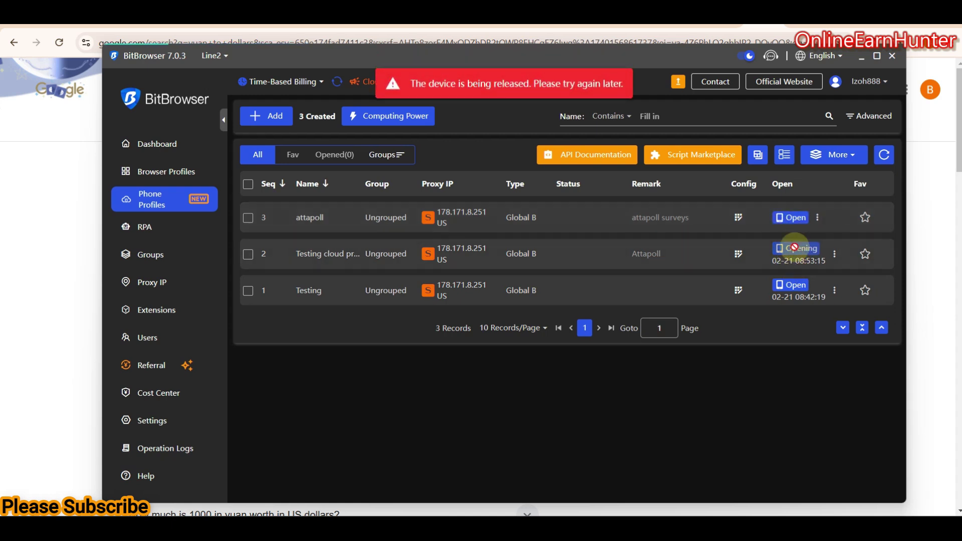
left_click(793, 286)
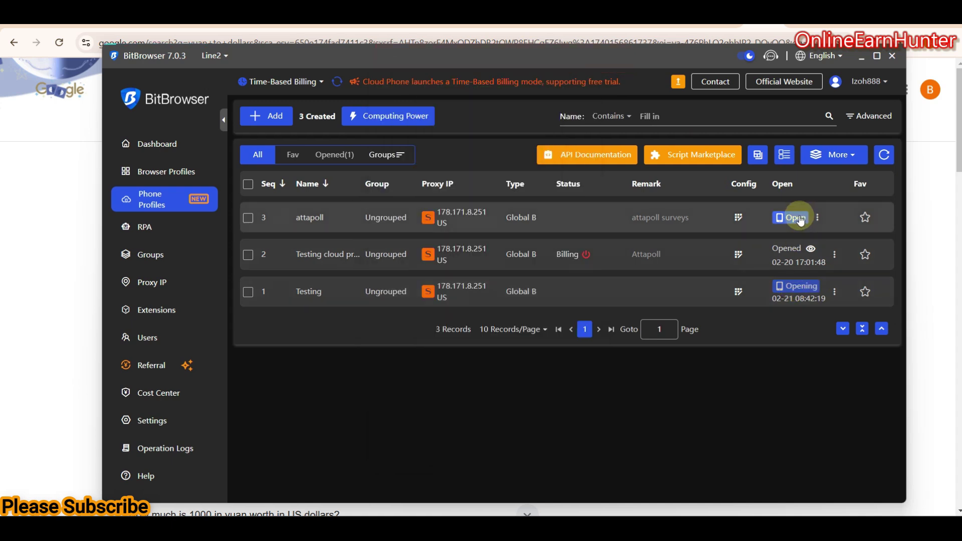
left_click(800, 219)
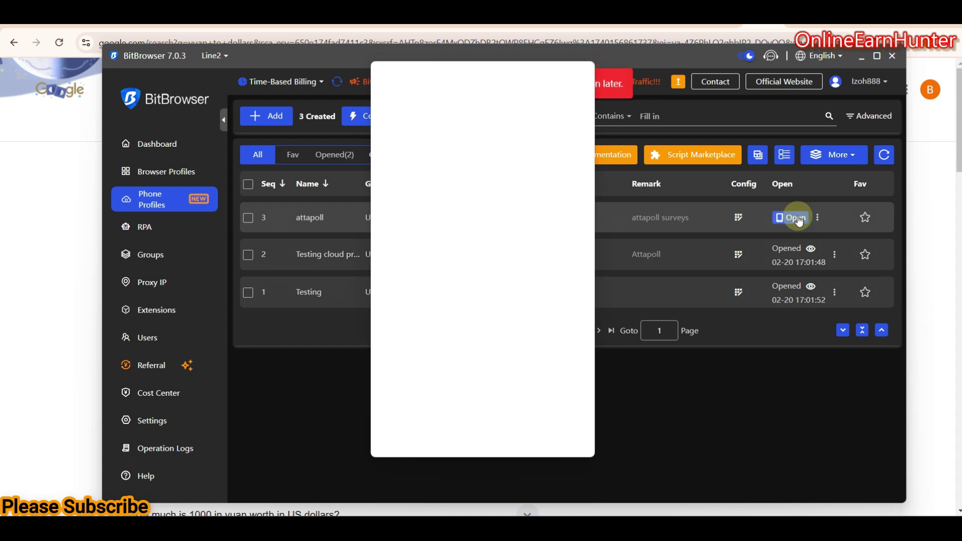
left_click_drag(441, 70, 267, 75)
left_click(799, 219)
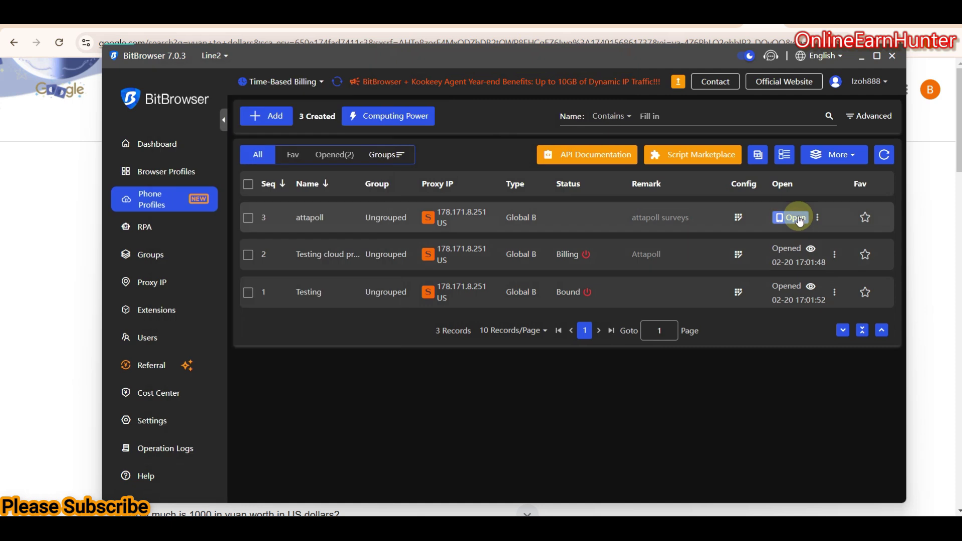
left_click(799, 219)
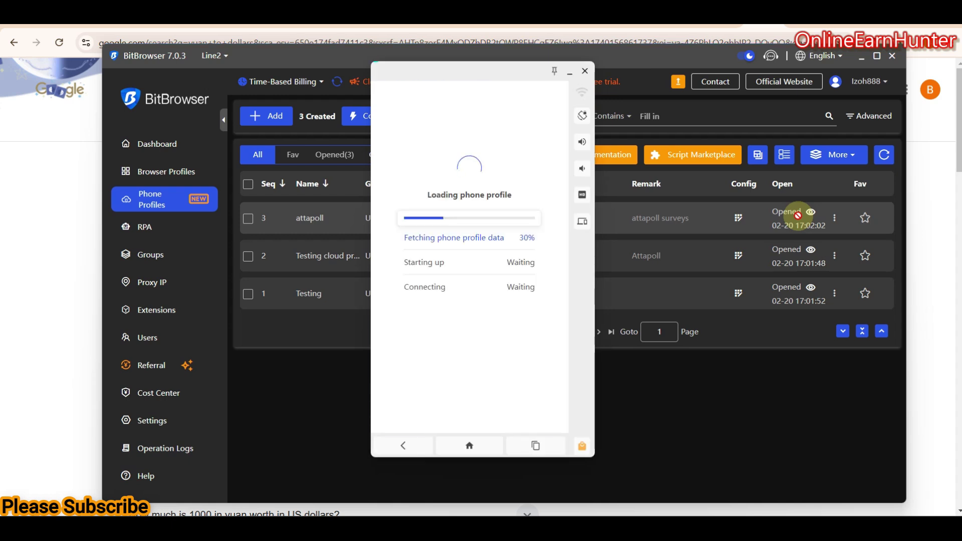
Spread the three overlapping cloud phone windows apart, with attapoll first, Testing in the middle and Testing cloud profile 2 last.
left_click_drag(502, 68, 311, 67)
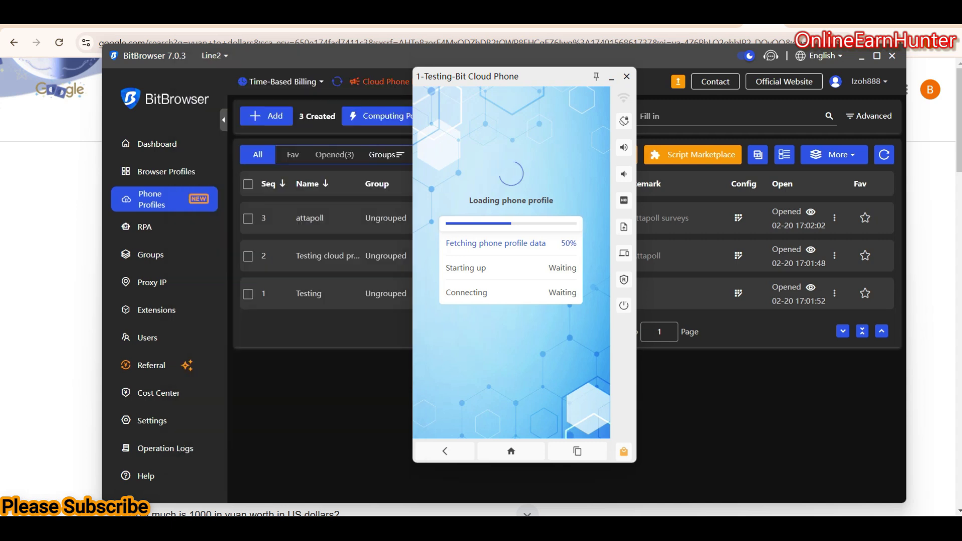
left_click_drag(442, 69, 727, 78)
left_click_drag(284, 74, 109, 91)
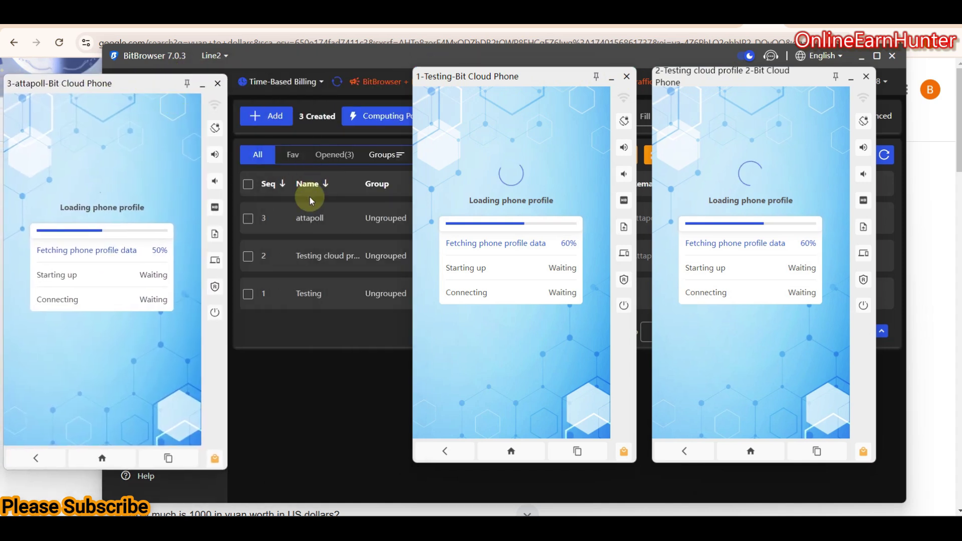
left_click_drag(543, 77, 438, 335)
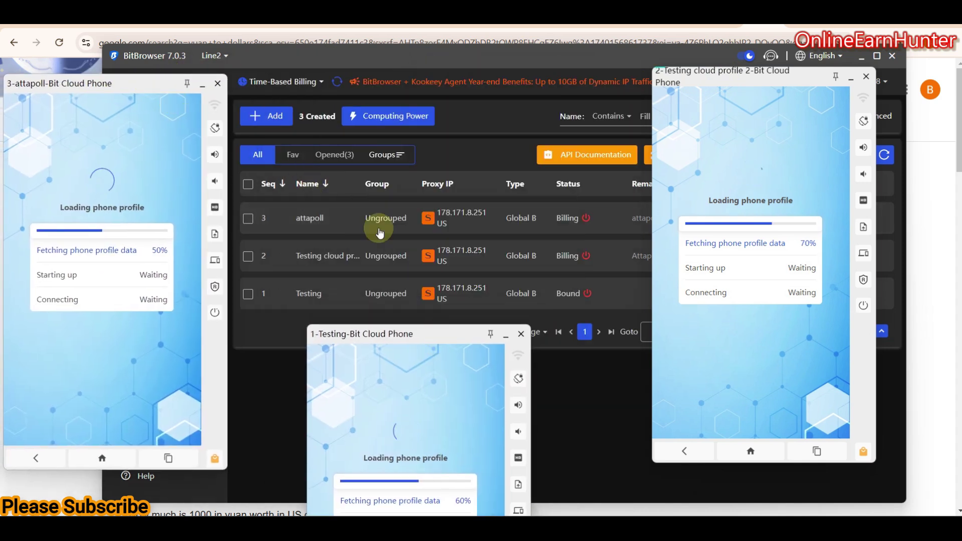
left_click_drag(788, 98, 757, 78)
left_click_drag(434, 331, 476, 95)
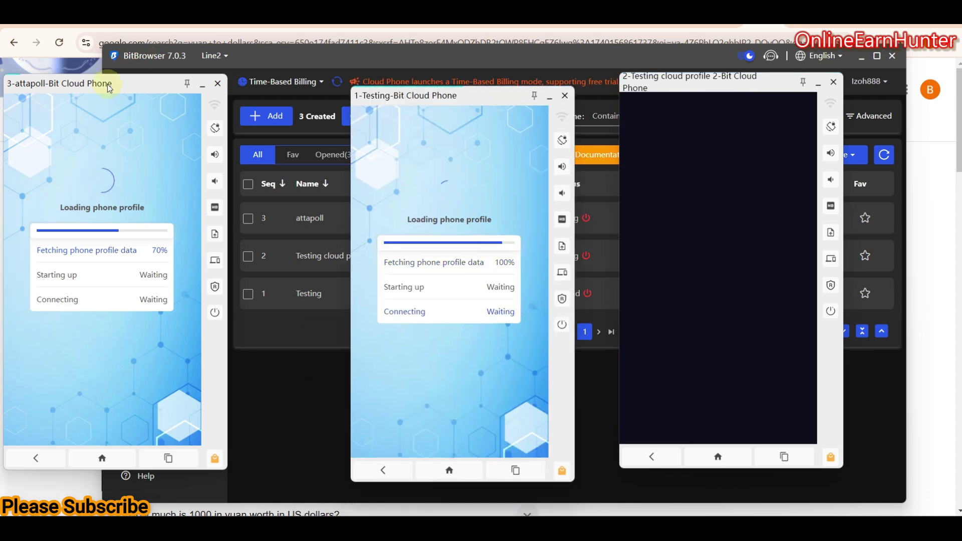
Fine-tune the positions of the three cloud phone windows so they sit evenly spaced side by side.
left_click_drag(138, 85, 230, 91)
left_click_drag(453, 101, 462, 90)
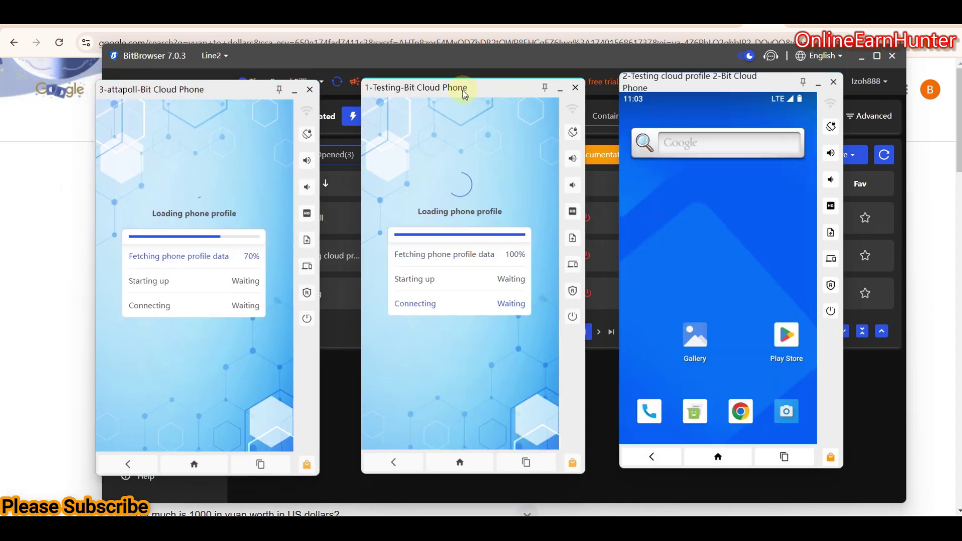
left_click_drag(230, 89, 239, 81)
left_click_drag(413, 86, 420, 80)
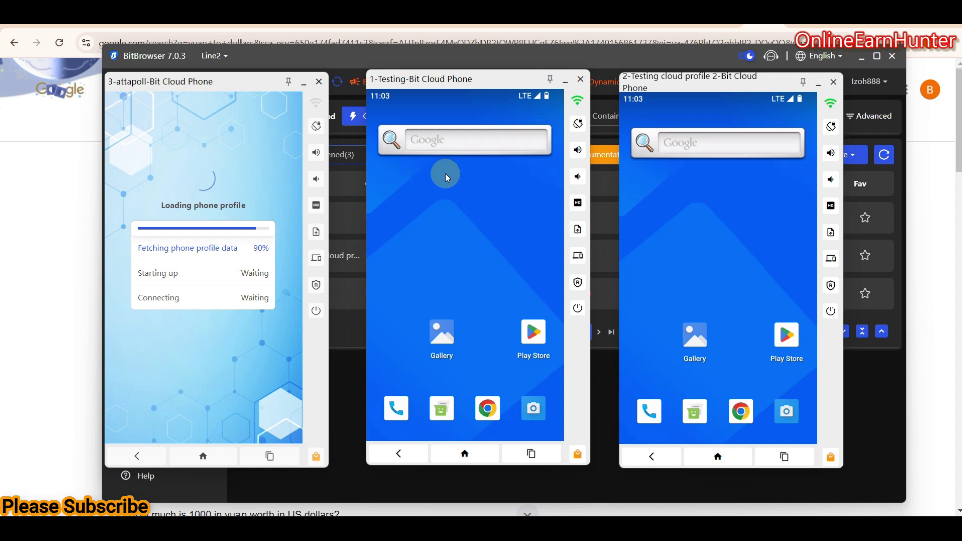
left_click_drag(195, 81, 211, 82)
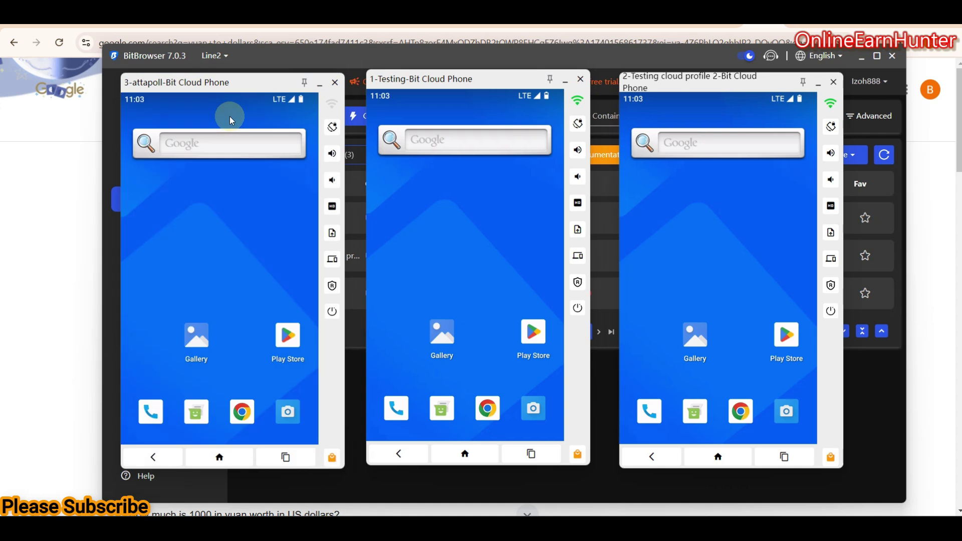
mouse_move(225, 82)
left_mouse_down()
mouse_move(241, 84)
mouse_move(234, 83)
left_mouse_up()
left_click_drag(693, 93, 699, 107)
mouse_move(492, 78)
left_mouse_down()
mouse_move(501, 97)
mouse_move(501, 89)
left_mouse_up()
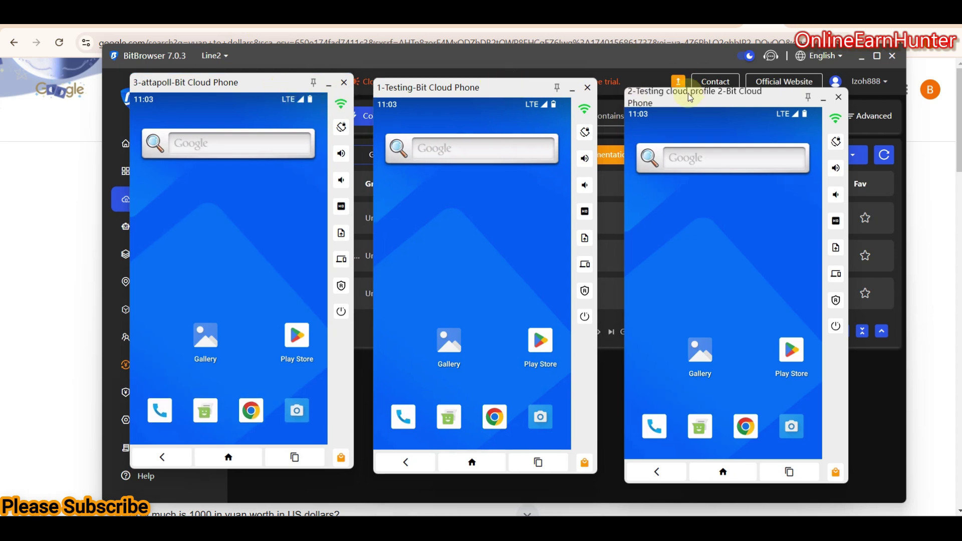
left_click_drag(690, 96, 687, 87)
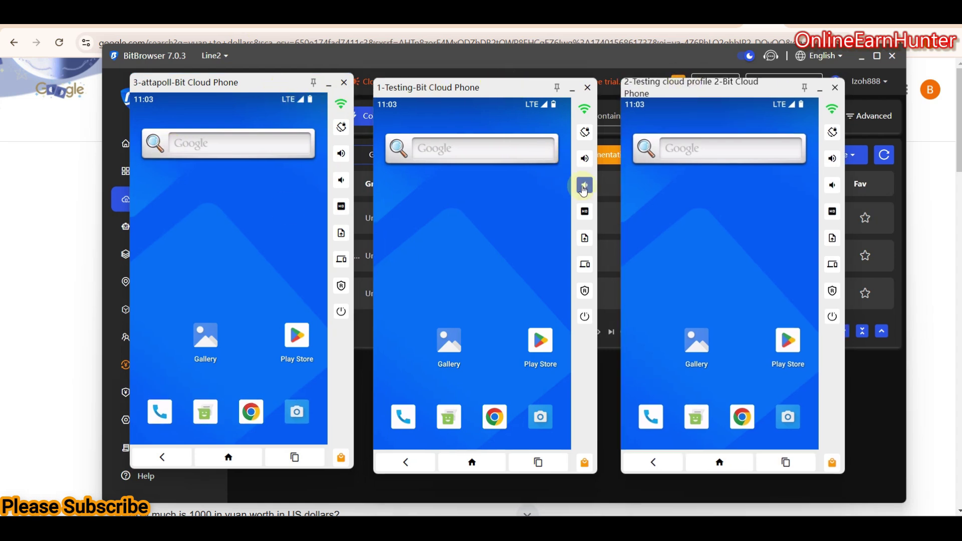
Pin the attapoll, Testing and Testing cloud profile 2 phone windows on top of other windows.
left_click(678, 57)
left_click(314, 86)
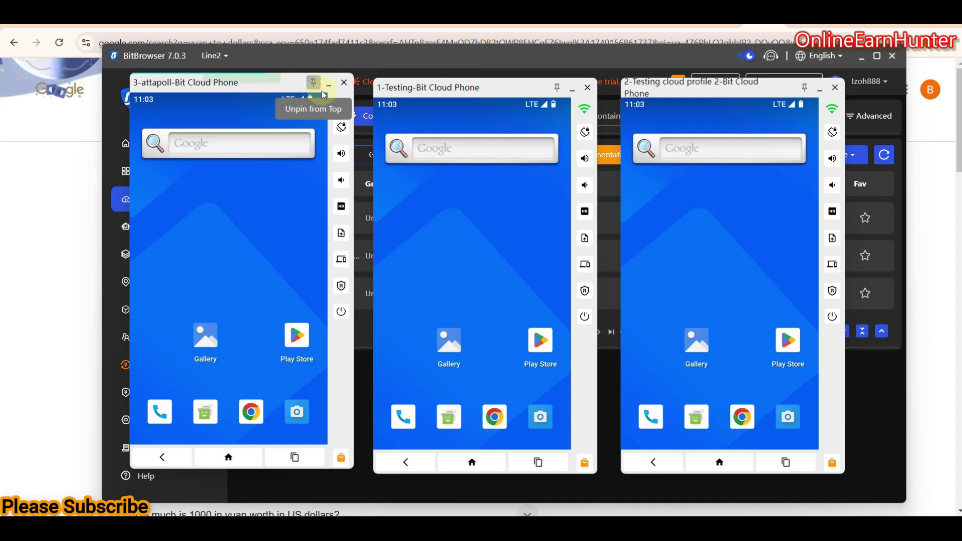
left_click(557, 88)
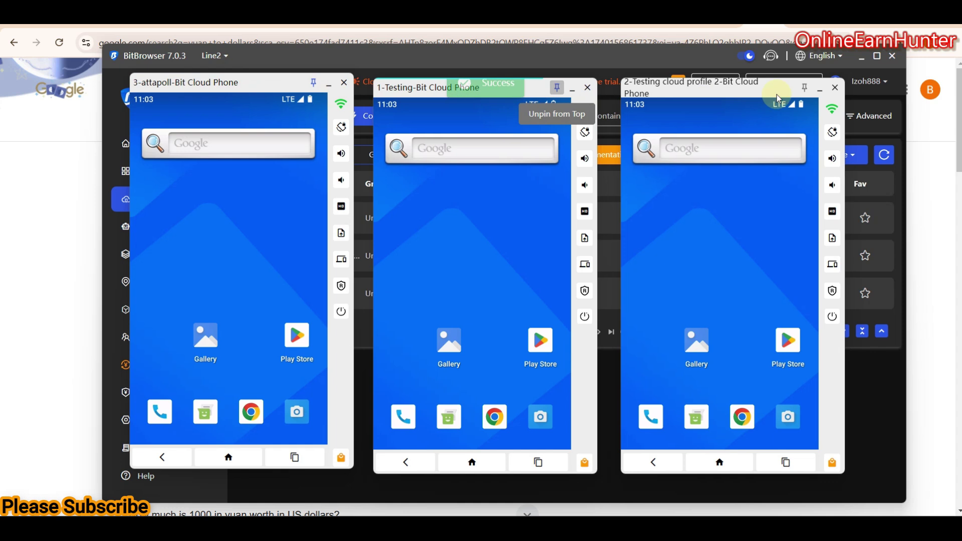
left_click(805, 87)
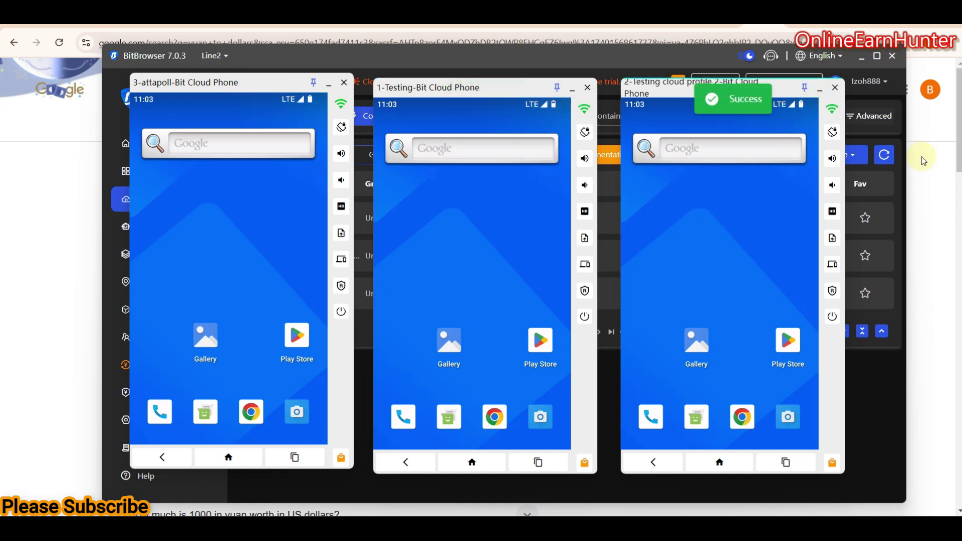
Switch to the web browser's YouTube channel page to check the pinned phones stay in front, and return to BitBrowser.
left_click(927, 150)
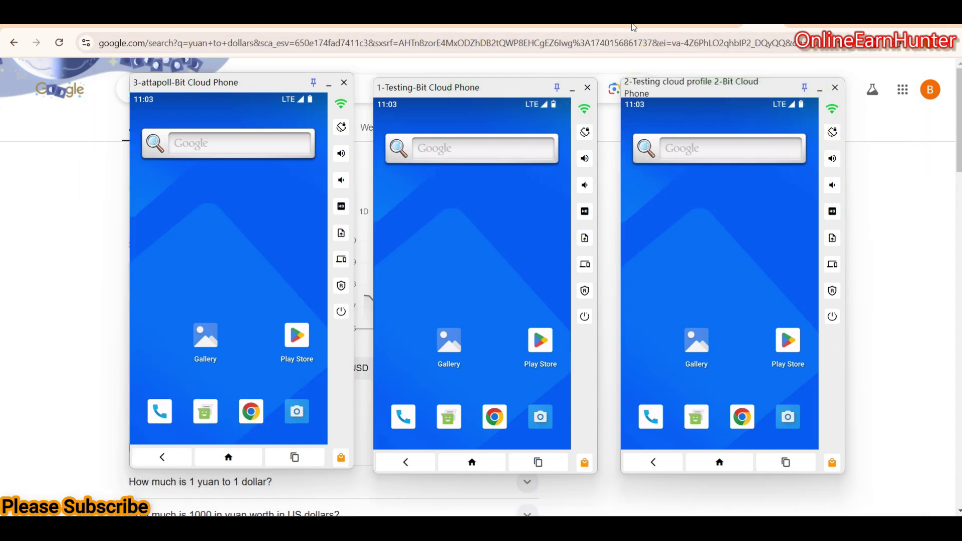
left_click(634, 24)
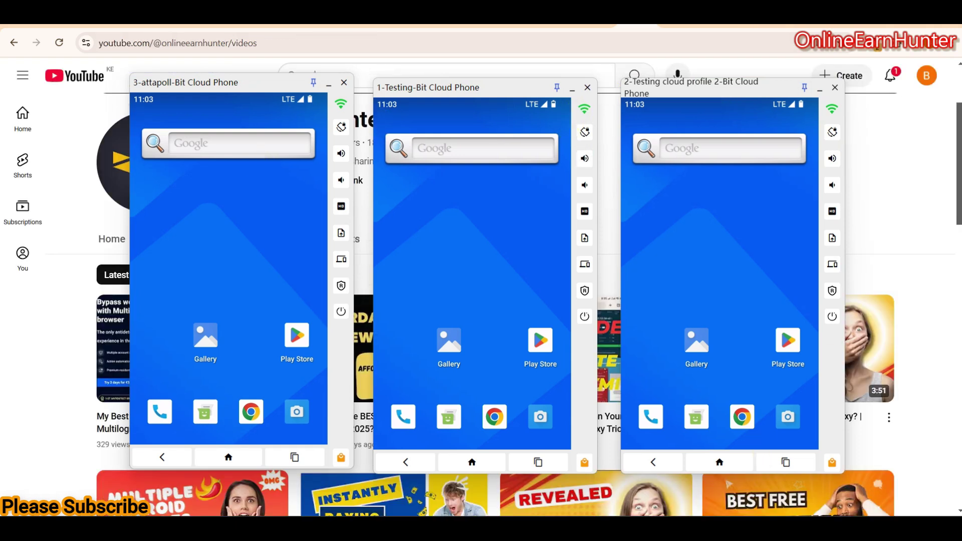
left_click(601, 453)
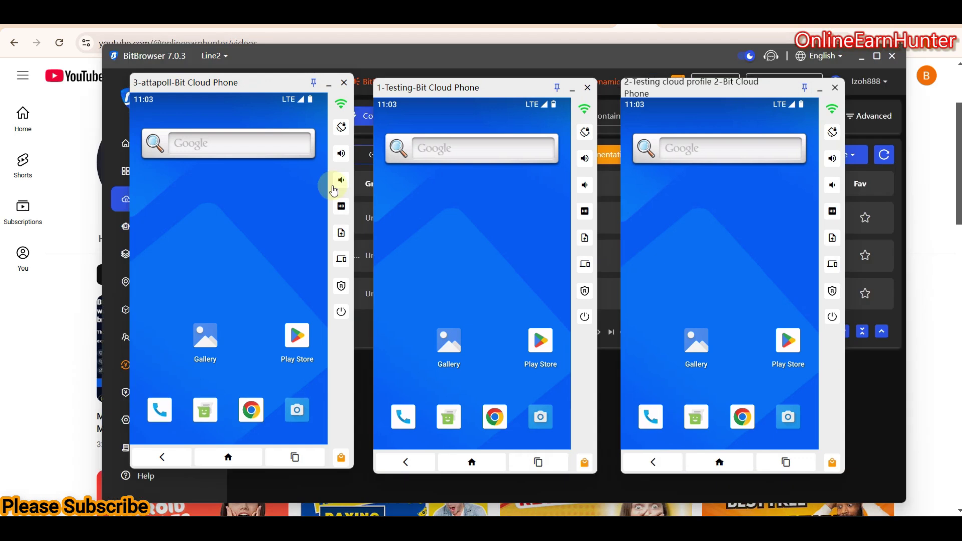
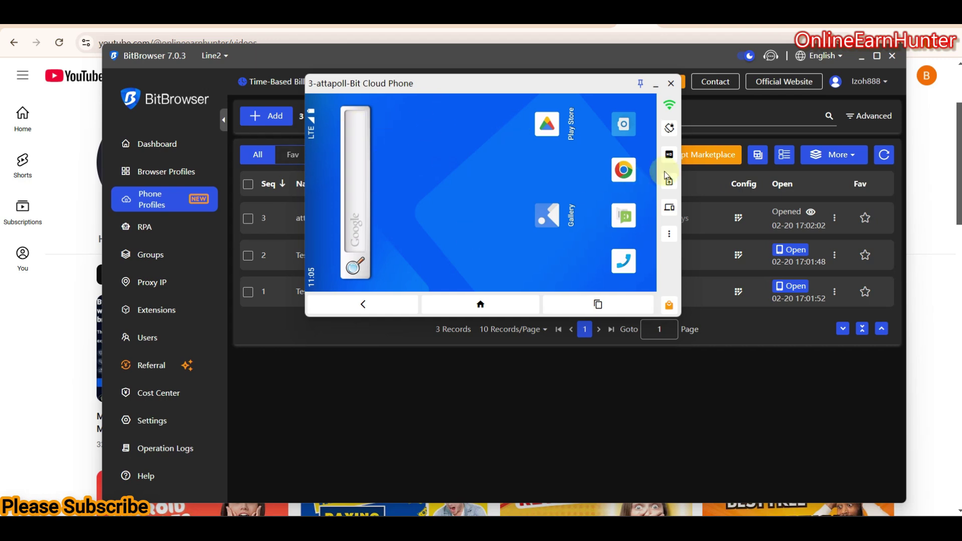
Rotate the attapoll cloud phone back to portrait orientation and examine its resolution options.
left_click(670, 130)
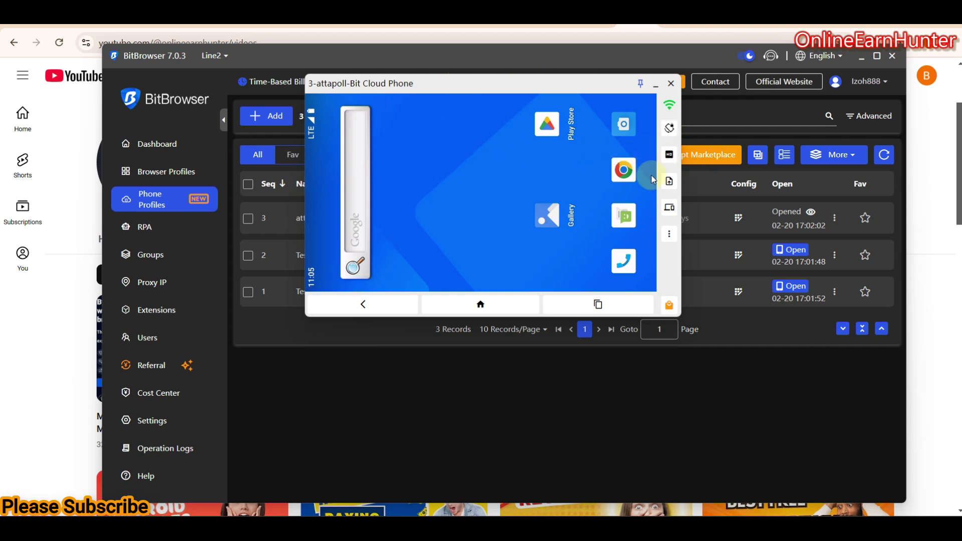
left_click(666, 129)
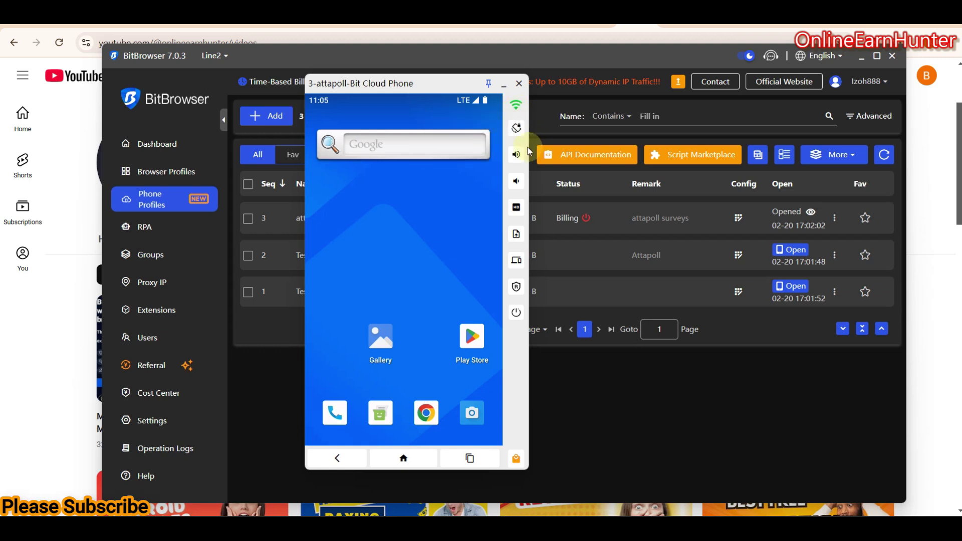
mouse_move(514, 109)
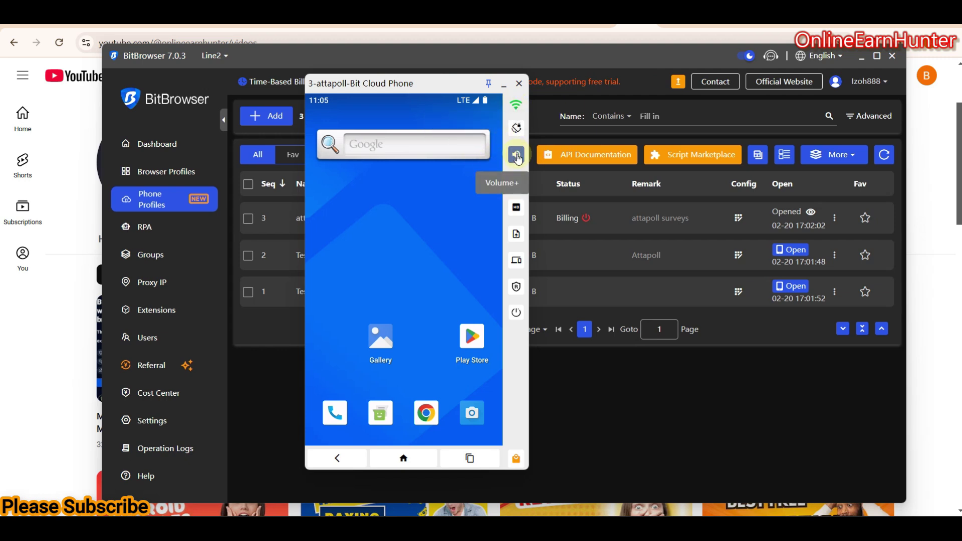
left_click(516, 208)
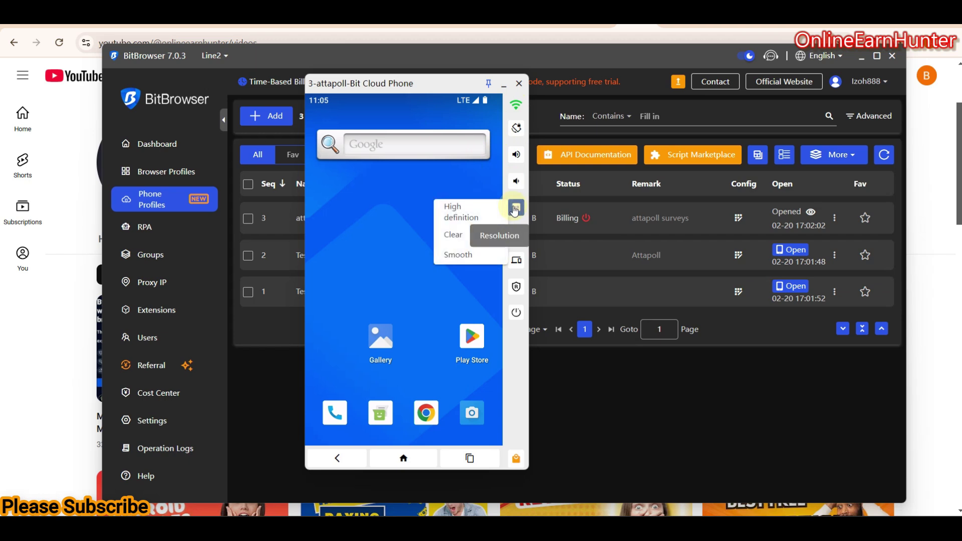
left_click(468, 265)
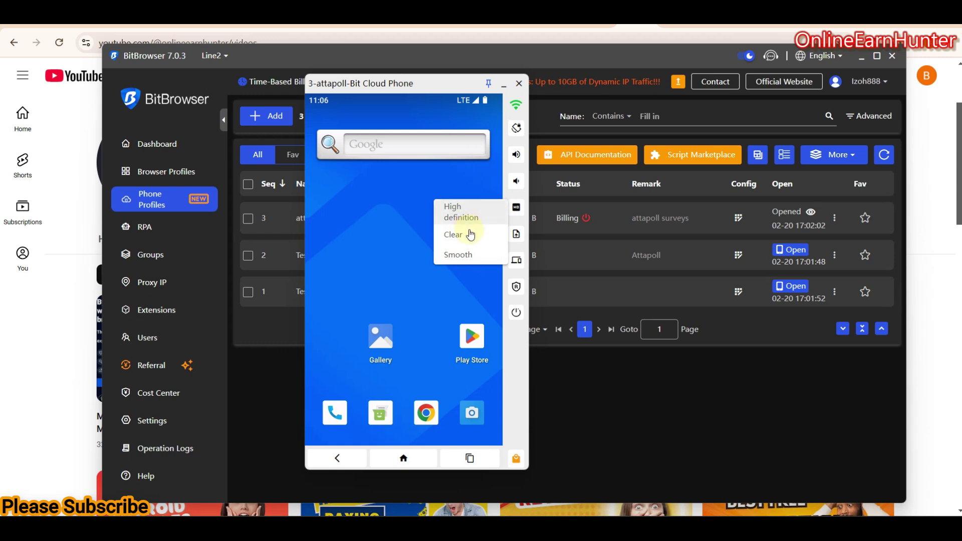
Explore the attapoll phone's local app installation, browsing Desktop and Downloads for an APK without choosing one, and view its transfer-to-mobile QR code.
left_click(415, 171)
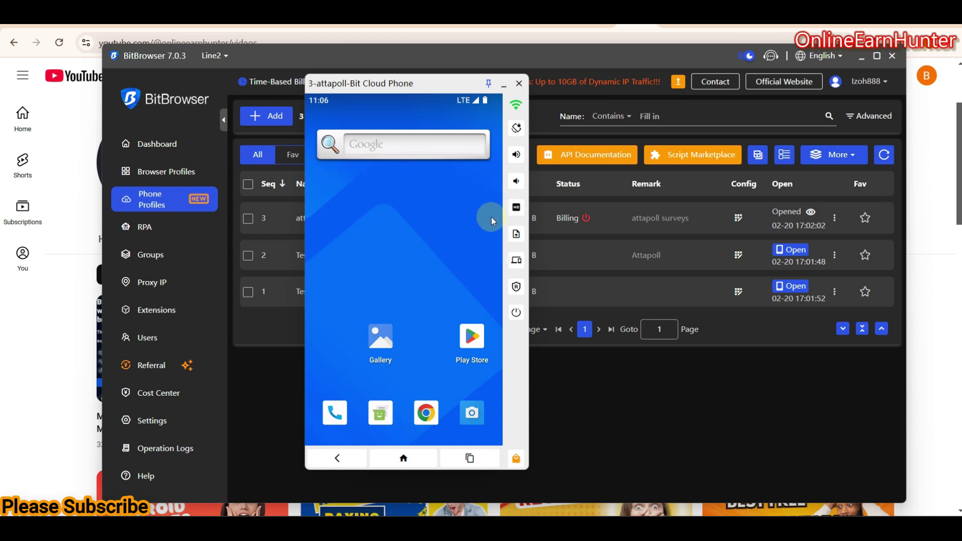
left_click(516, 234)
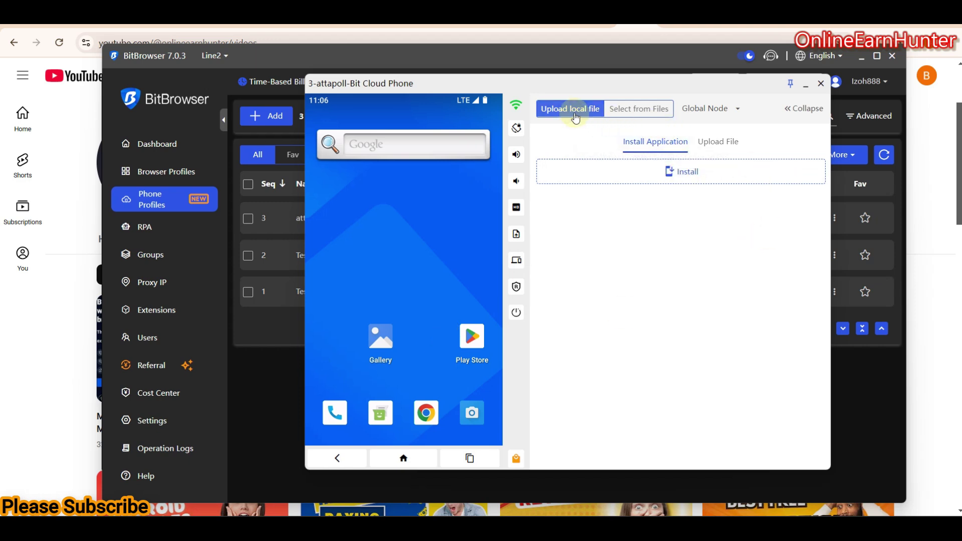
left_click(686, 173)
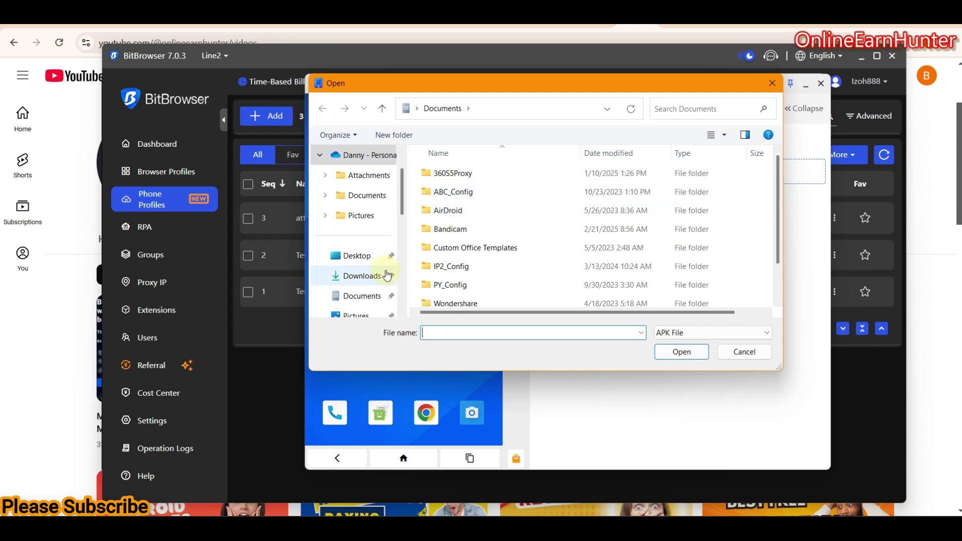
left_click(361, 255)
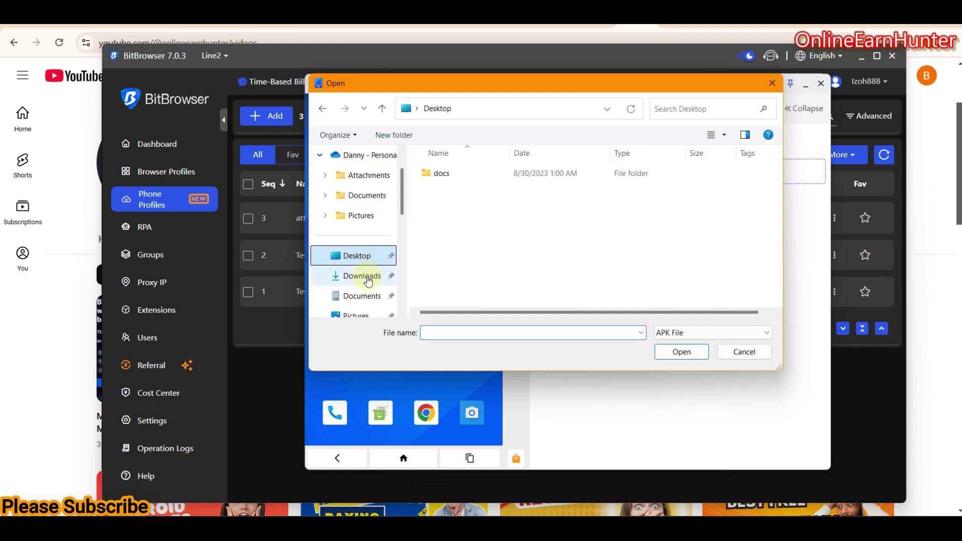
left_click(368, 281)
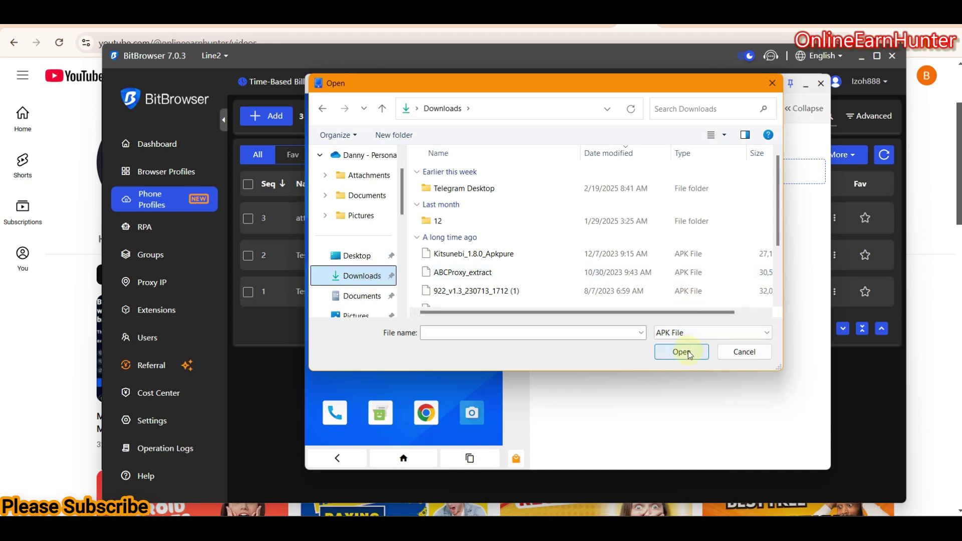
left_click(744, 351)
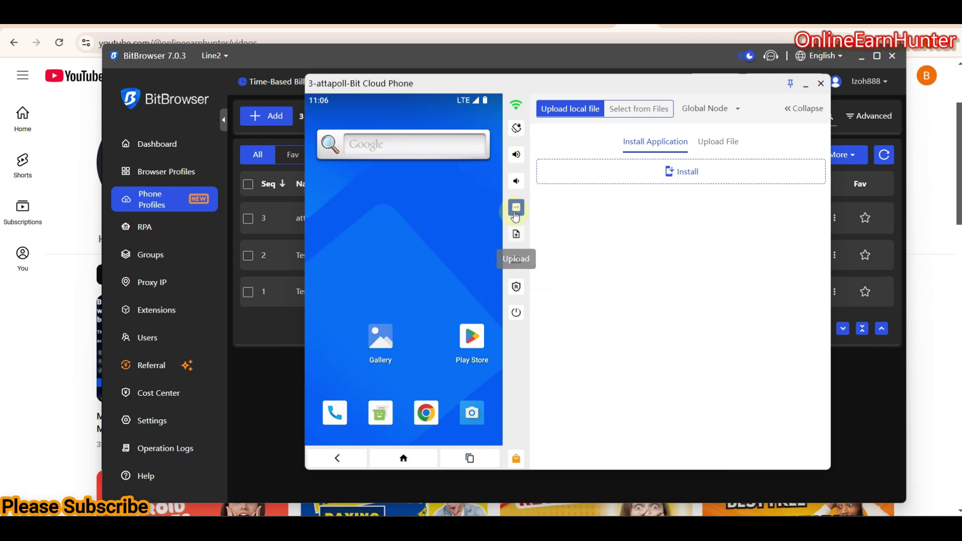
left_click(517, 265)
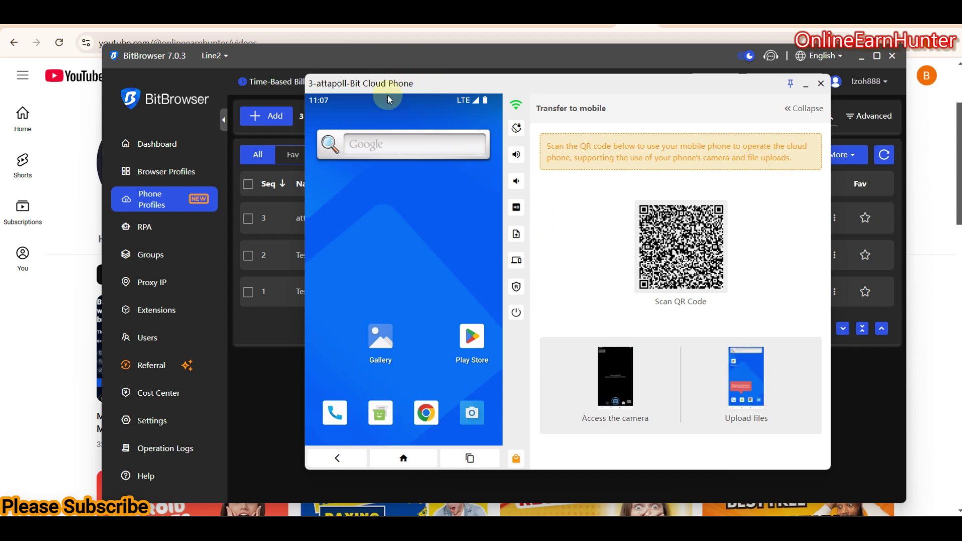
left_click(516, 261)
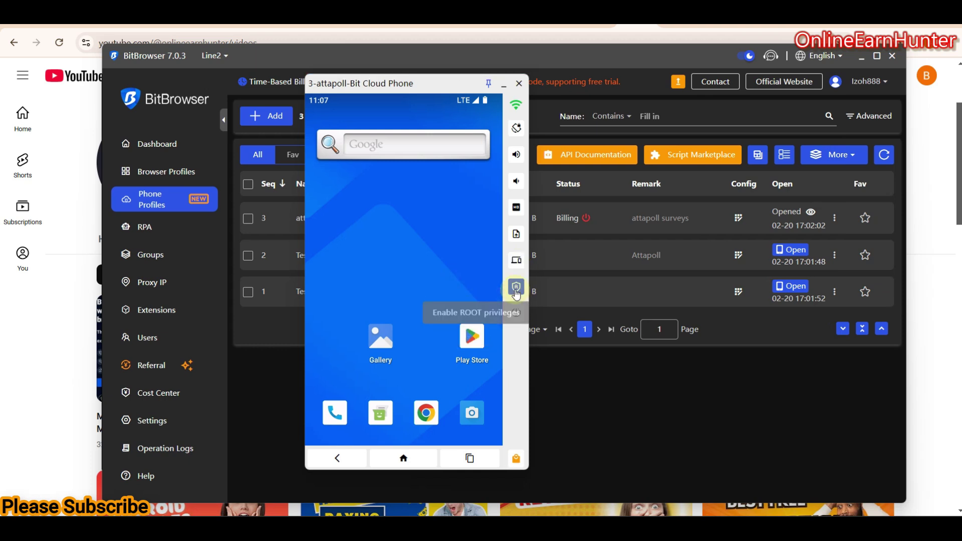
Enable ROOT privileges on the attapoll cloud phone and move its window further over to uncover the profile names.
left_click(517, 291)
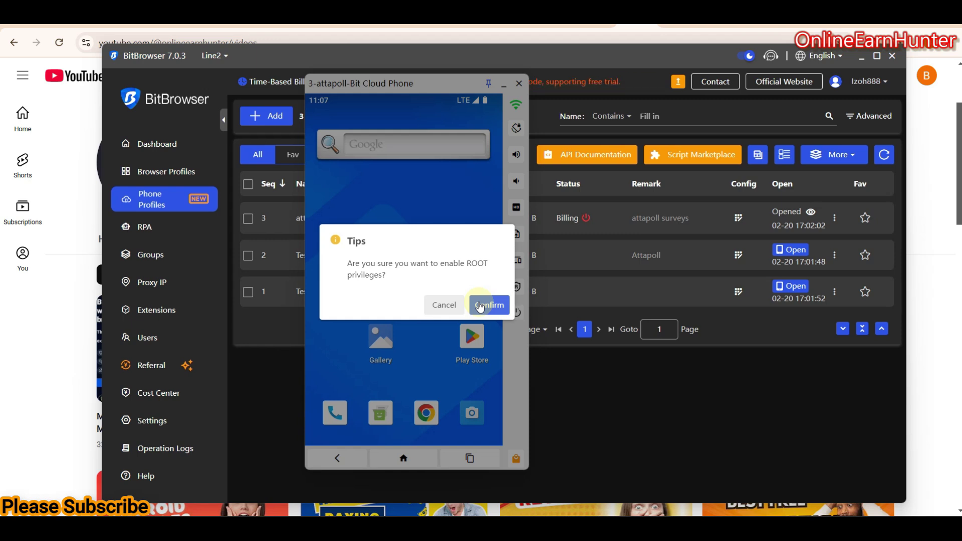
left_click(480, 306)
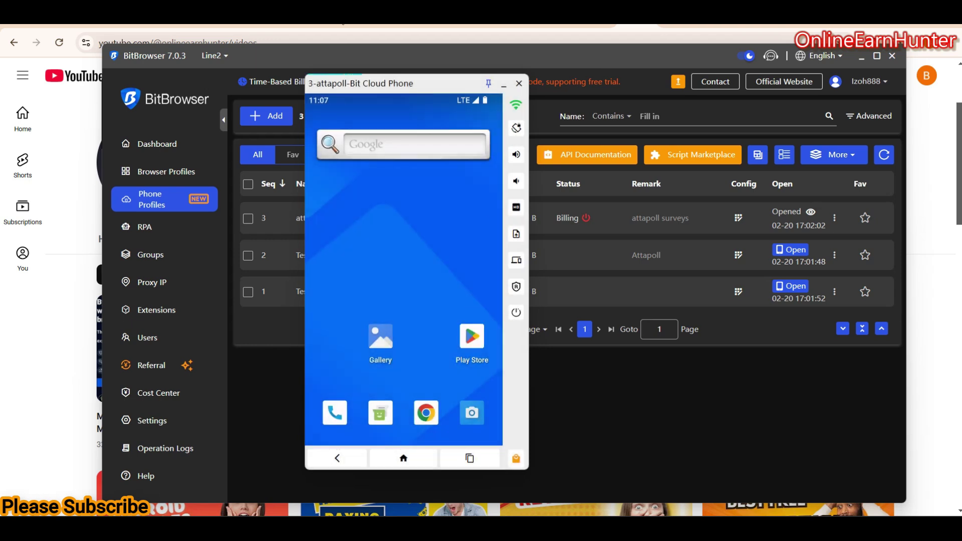
left_click_drag(374, 83, 429, 90)
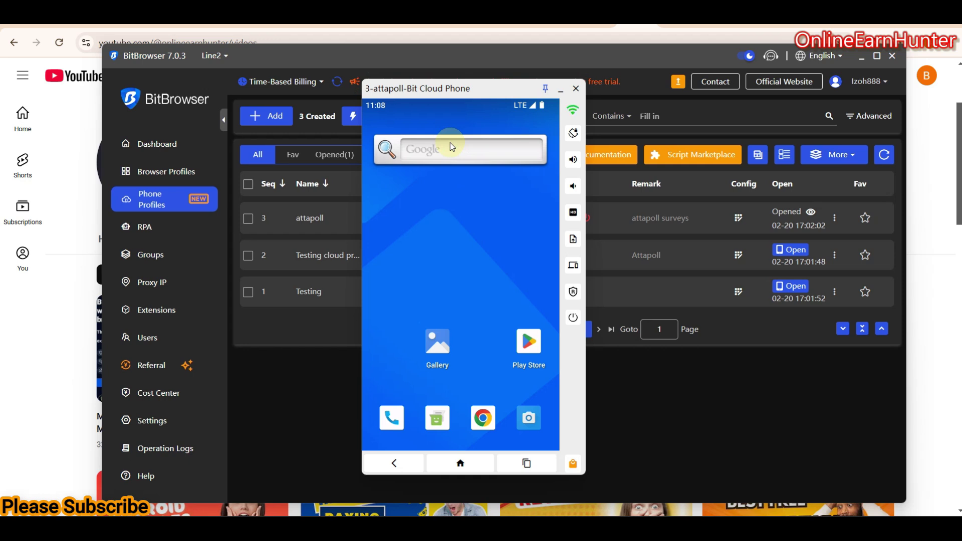
Open the Play Store on the attapoll phone to view its sign-in page, and return to the phone's home screen.
left_click(533, 346)
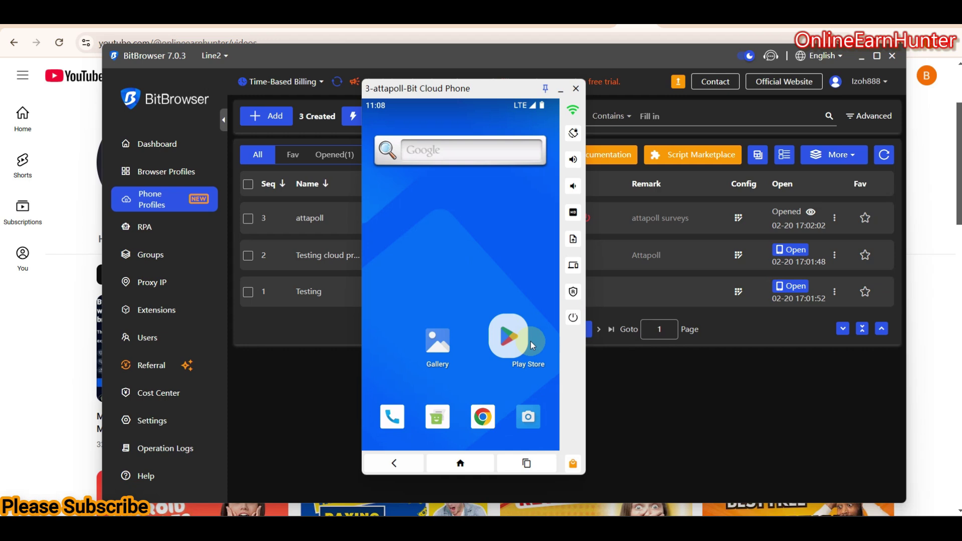
left_click_drag(532, 346, 573, 241)
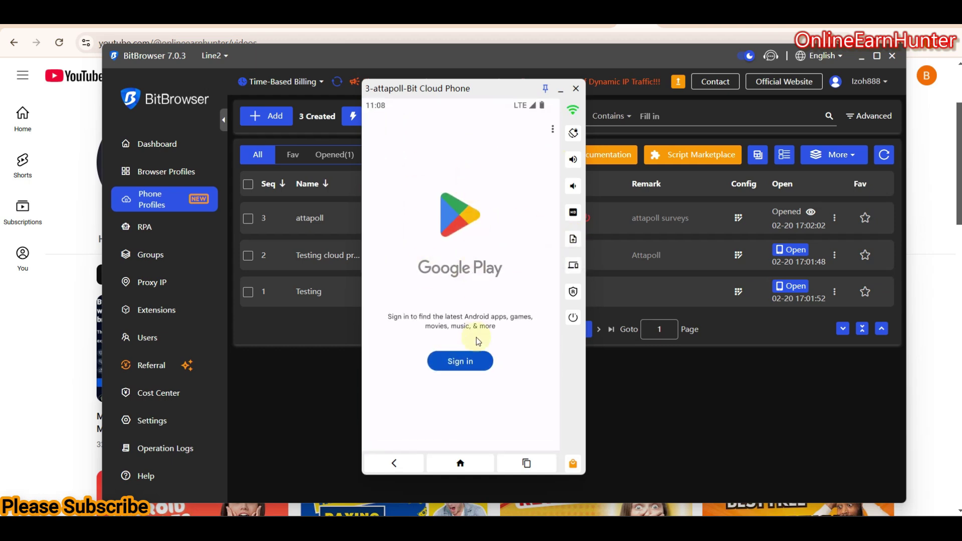
left_click(460, 463)
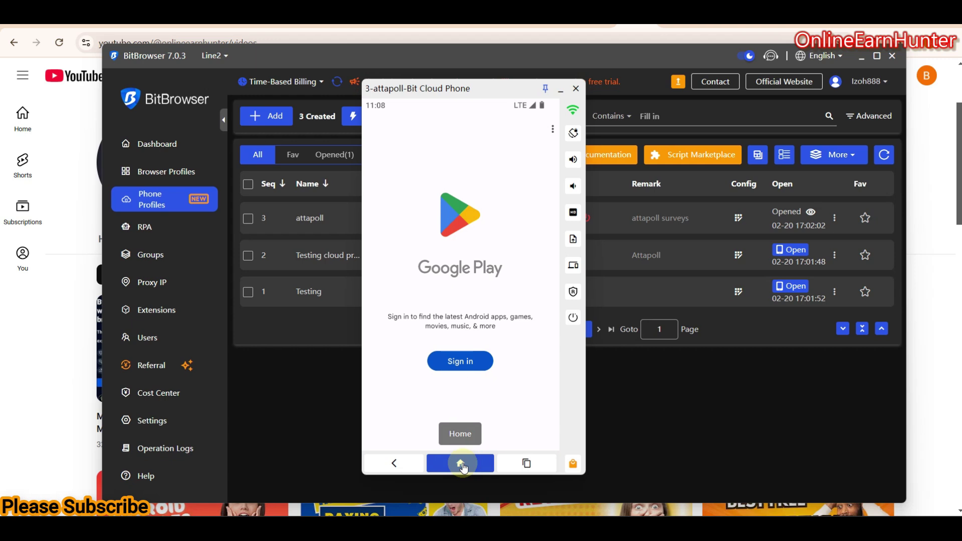
left_click(462, 465)
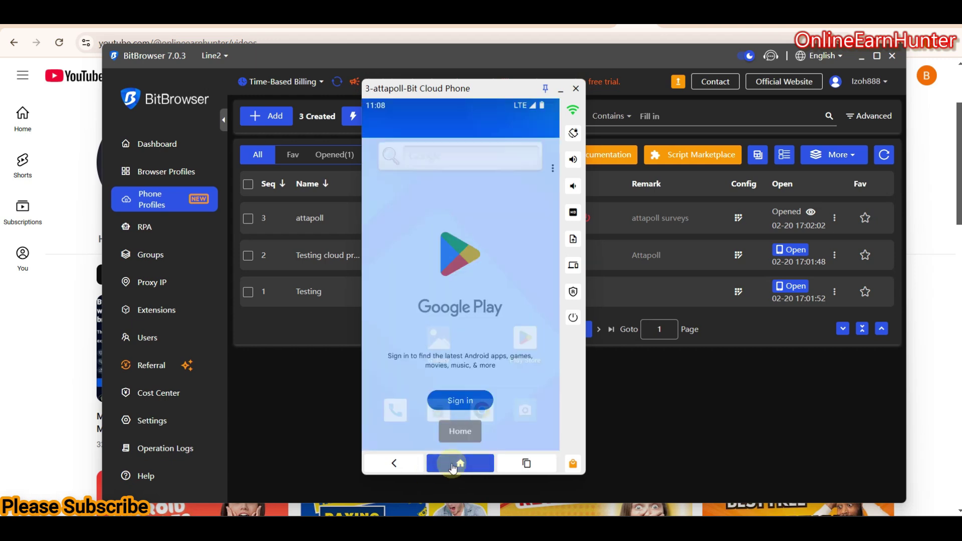
Launch Chrome on the attapoll phone, accept its terms of service and finish the first-run setup.
left_click(484, 418)
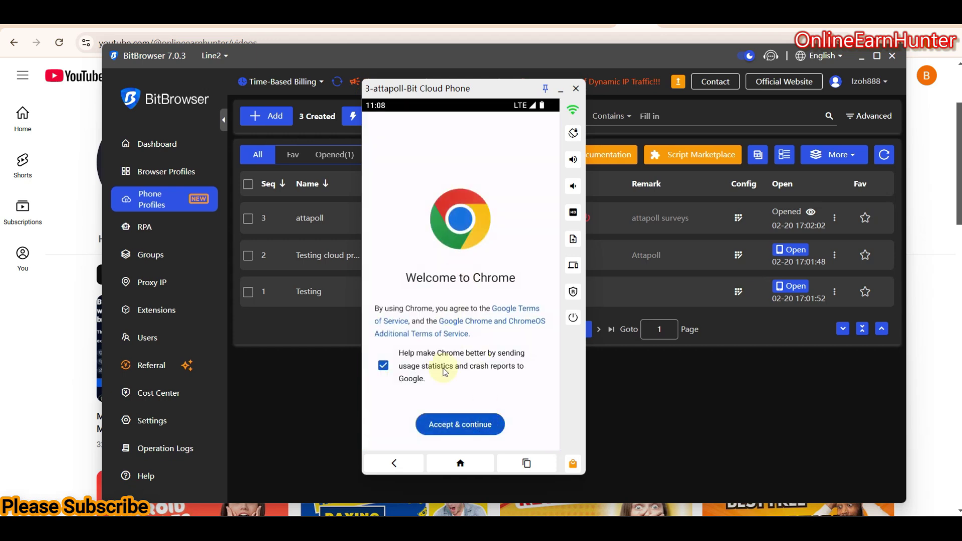
left_click(461, 425)
left_click(515, 430)
left_click(398, 433)
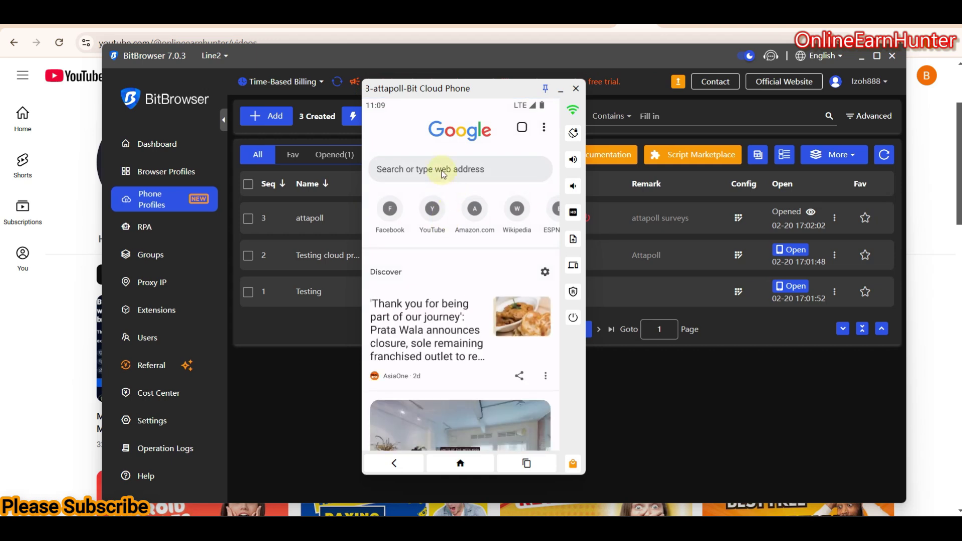
Load whoer.net in the phone's Chrome browser to check the cloud phone's IP address.
left_click(443, 170)
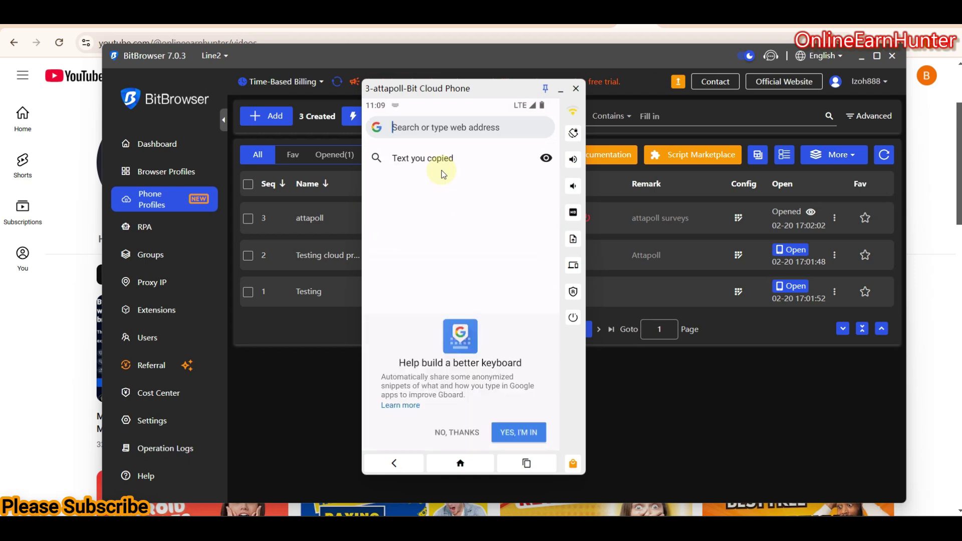
type("whoer.")
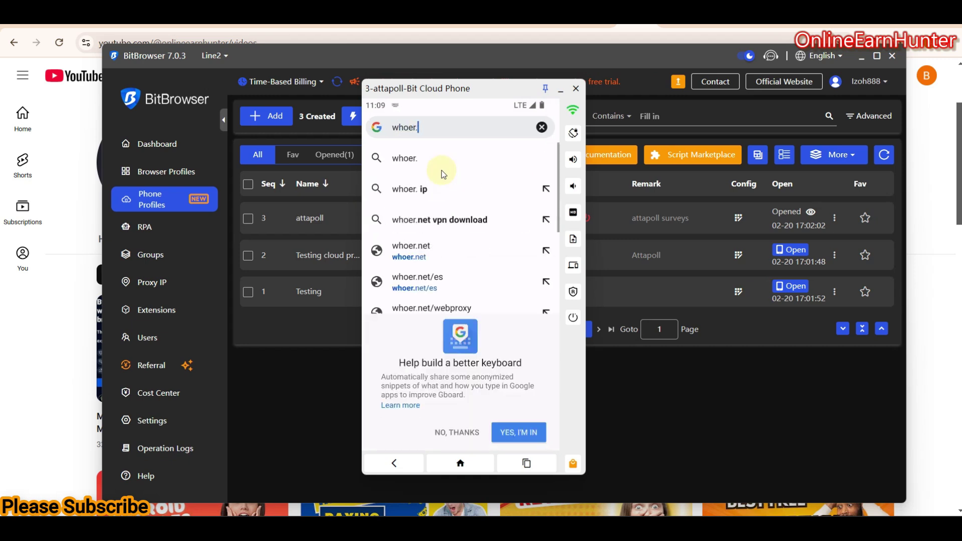
type("net")
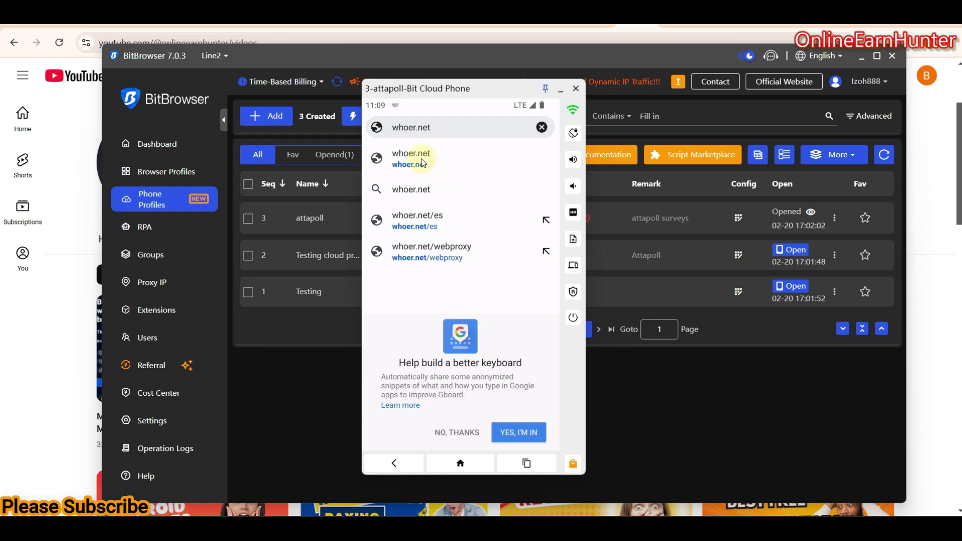
left_click(424, 163)
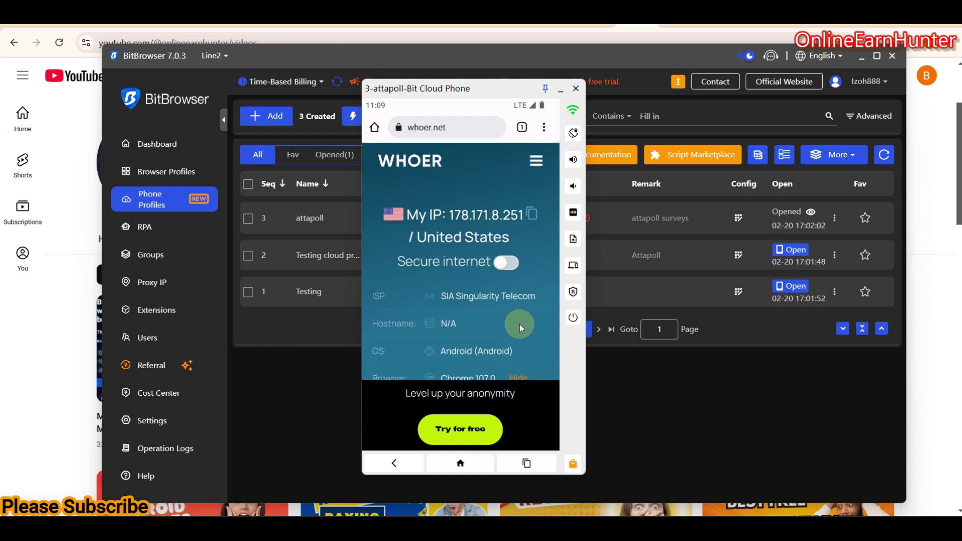
Examine whoer.net's summary of IP, ISP, DNS, proxy, blacklist and disguise rating, and continue past its VPN plans.
scroll(503, 287, "down", 2)
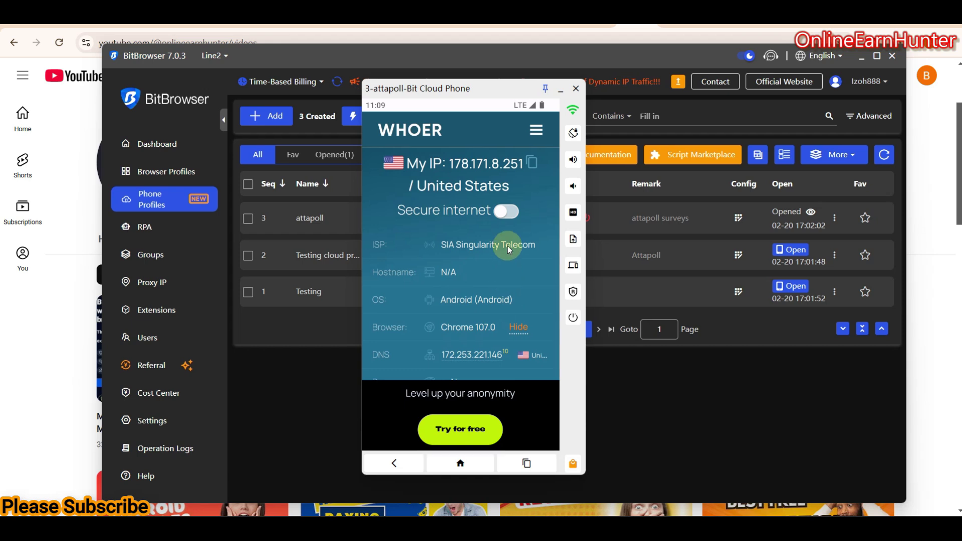
scroll(507, 246, "down", 3)
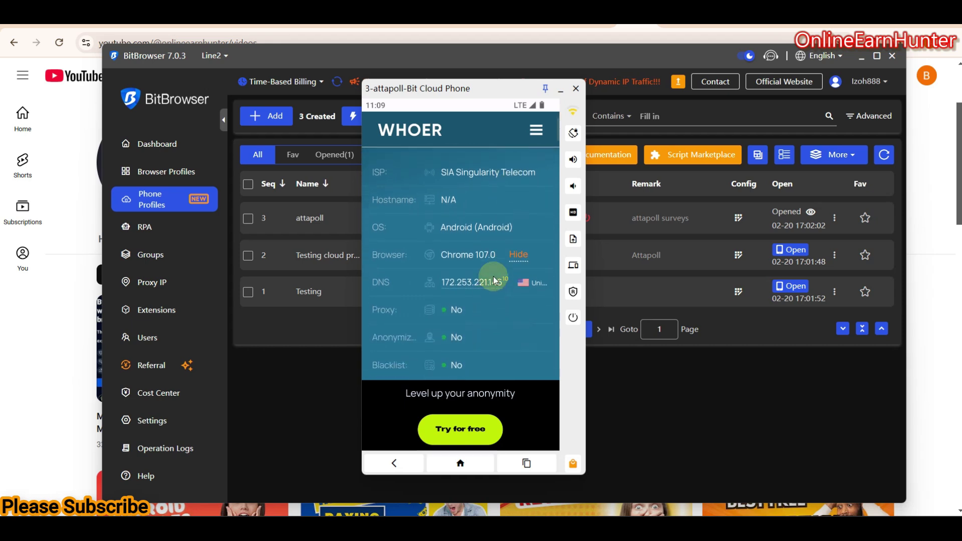
scroll(494, 260, "down", 3)
scroll(470, 359, "down", 3)
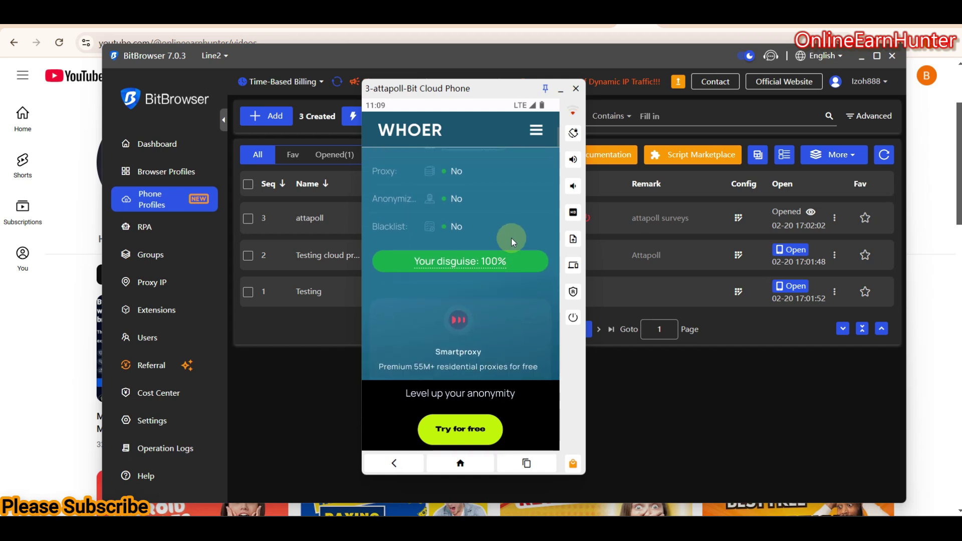
scroll(514, 207, "down", 6)
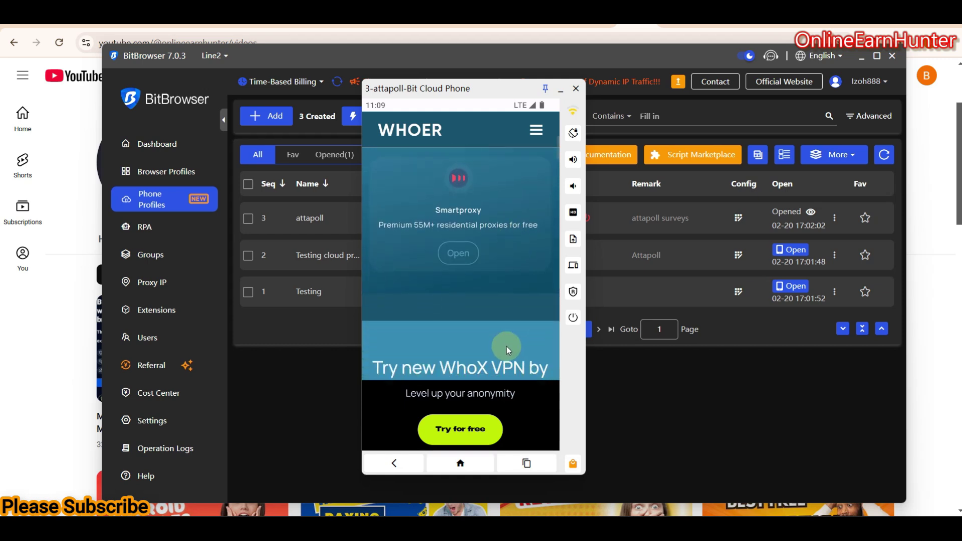
scroll(505, 241, "down", 7)
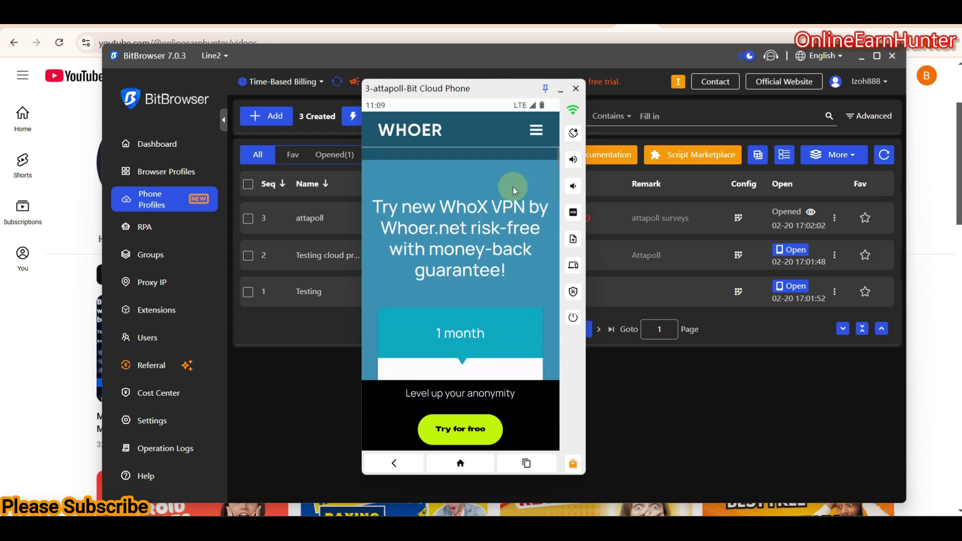
scroll(507, 209, "down", 3)
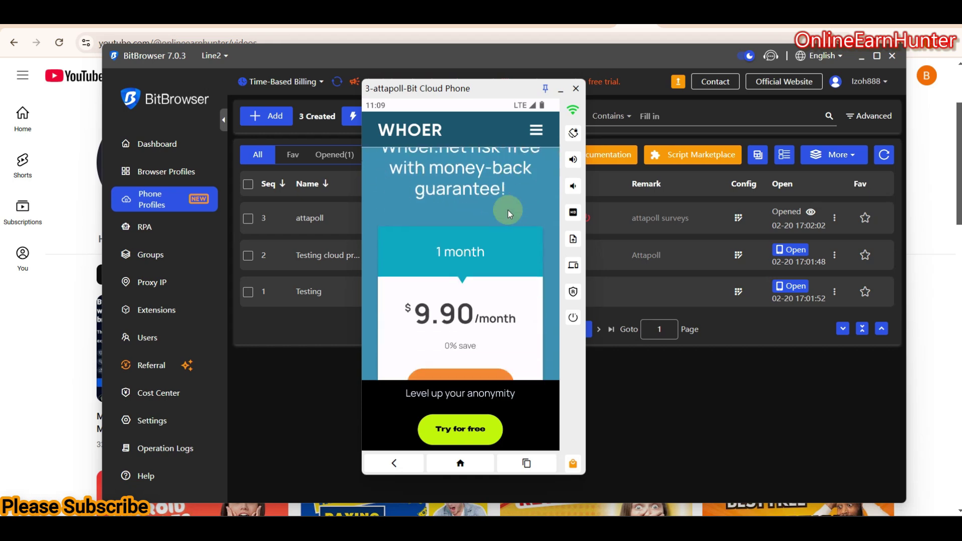
scroll(503, 246, "down", 6)
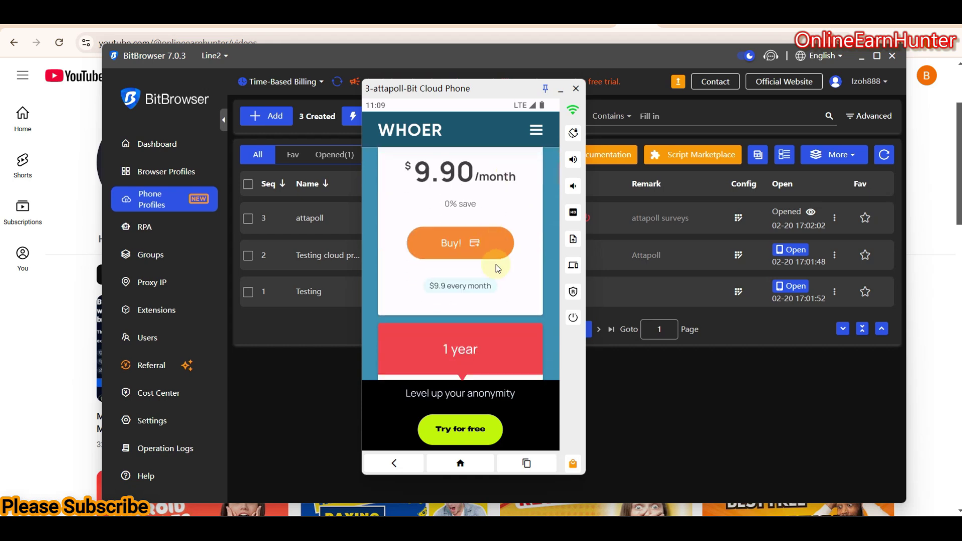
scroll(525, 250, "down", 7)
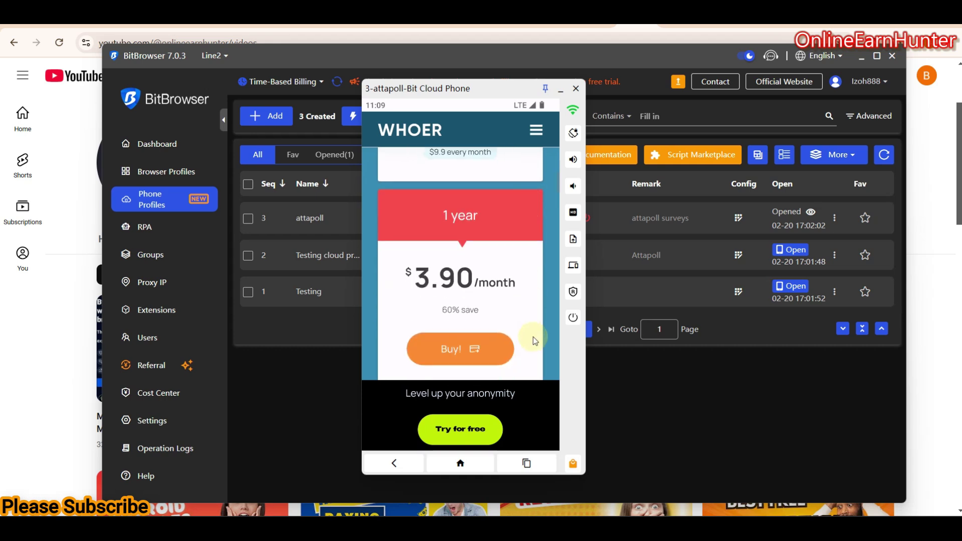
scroll(542, 215, "down", 2)
scroll(545, 188, "down", 4)
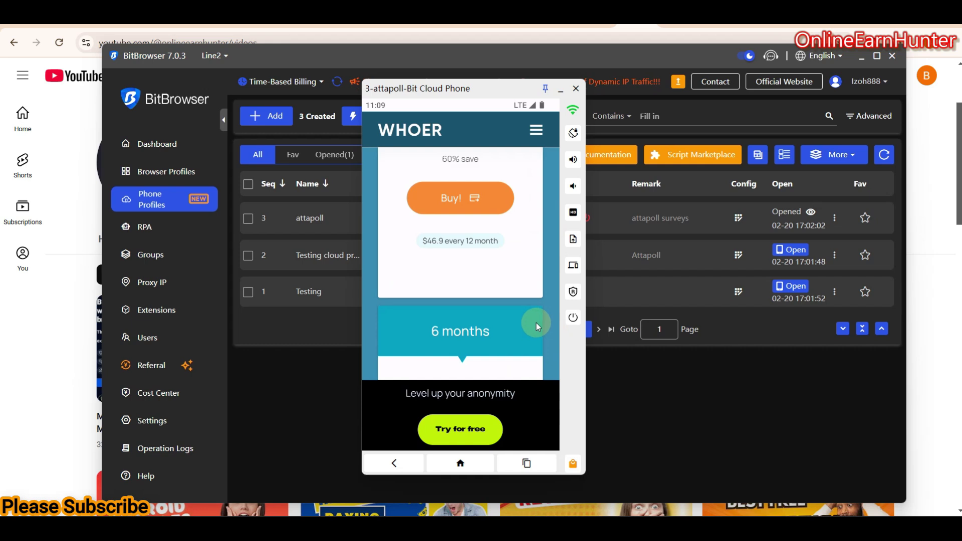
left_click_drag(539, 271, 536, 208)
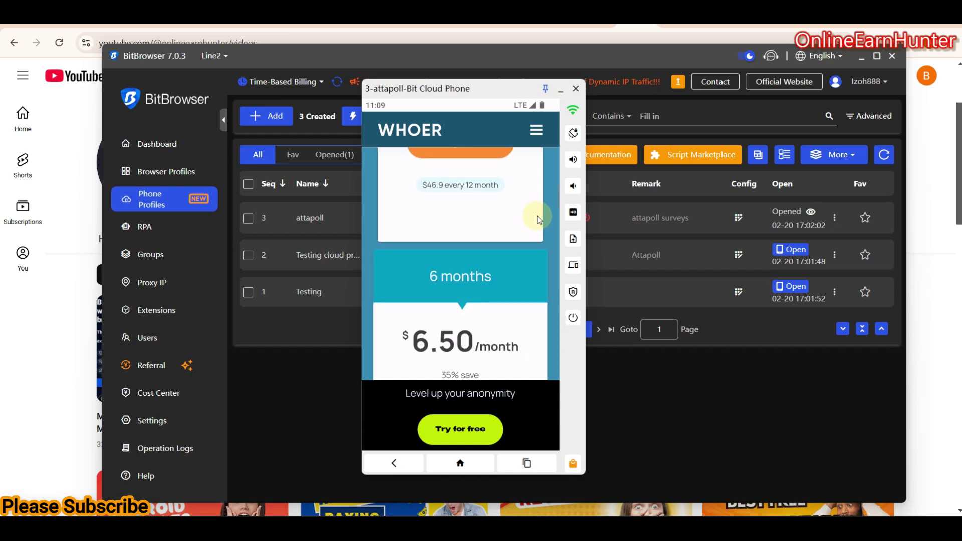
left_click_drag(540, 328, 533, 182)
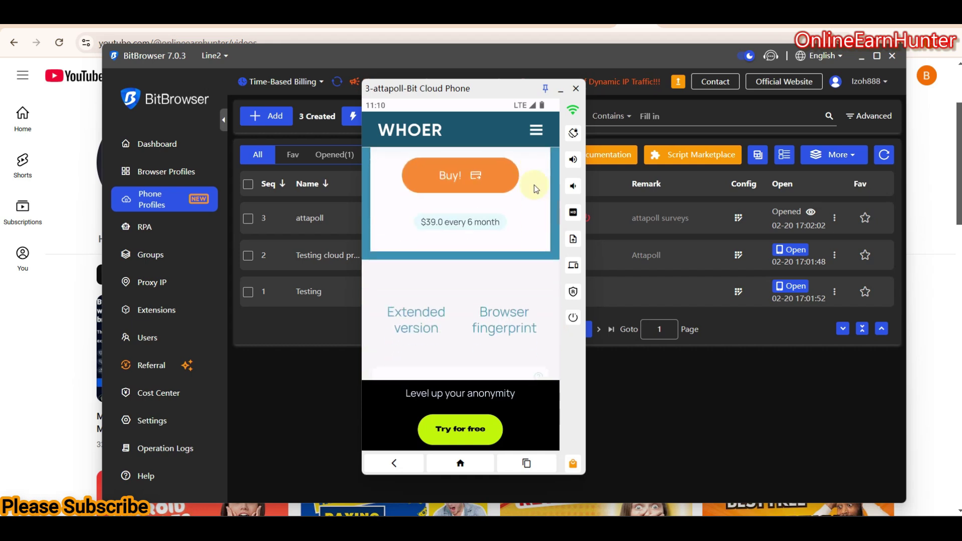
Examine whoer.net's extended checks, from the DNS leak test and WebRTC to cookies and location, and go back to the phone's home screen.
scroll(533, 221, "down", 3)
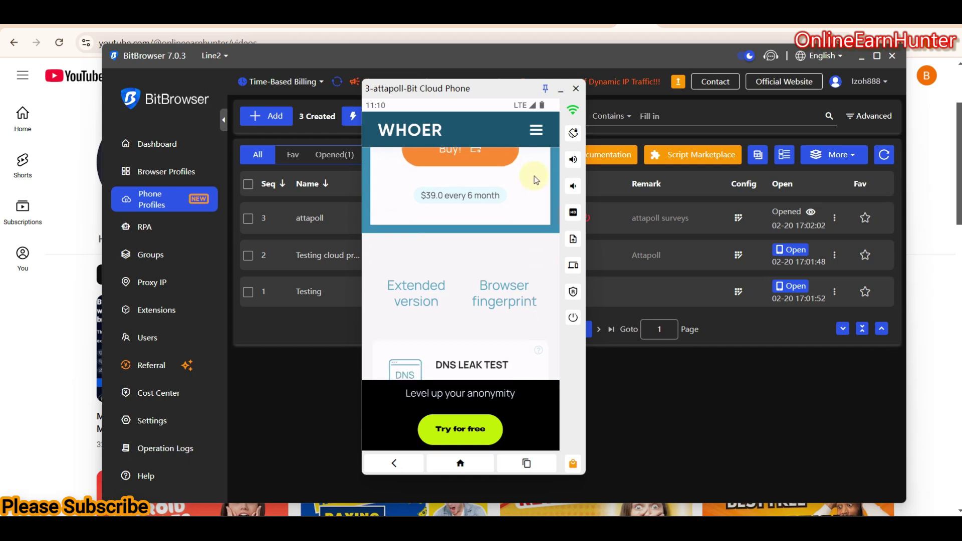
left_click_drag(532, 324, 534, 173)
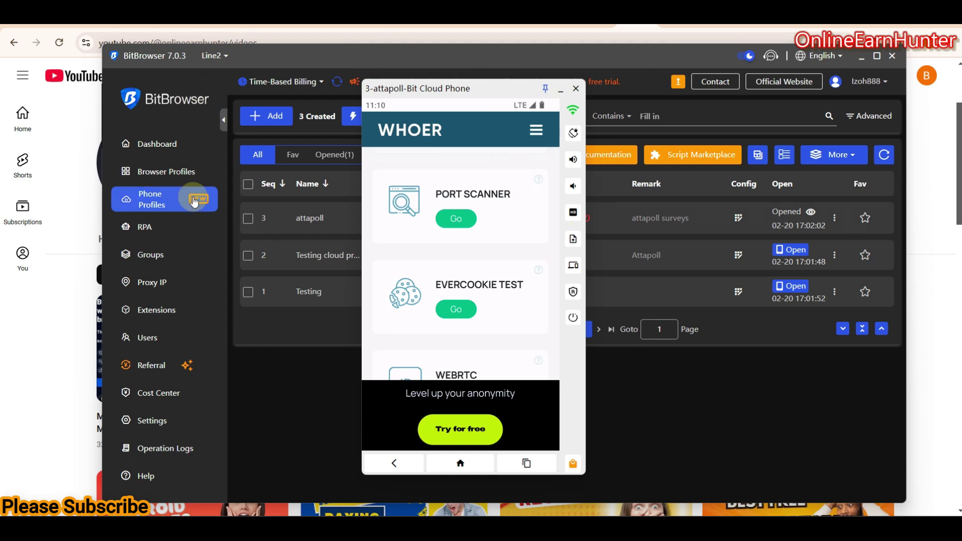
left_click_drag(520, 322, 527, 179)
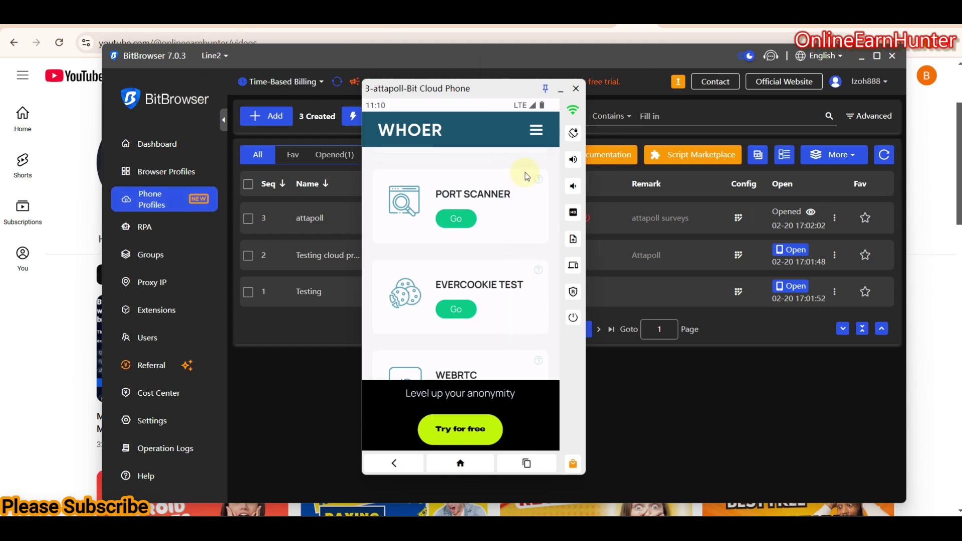
left_click_drag(528, 293, 516, 156)
left_click_drag(528, 267, 520, 163)
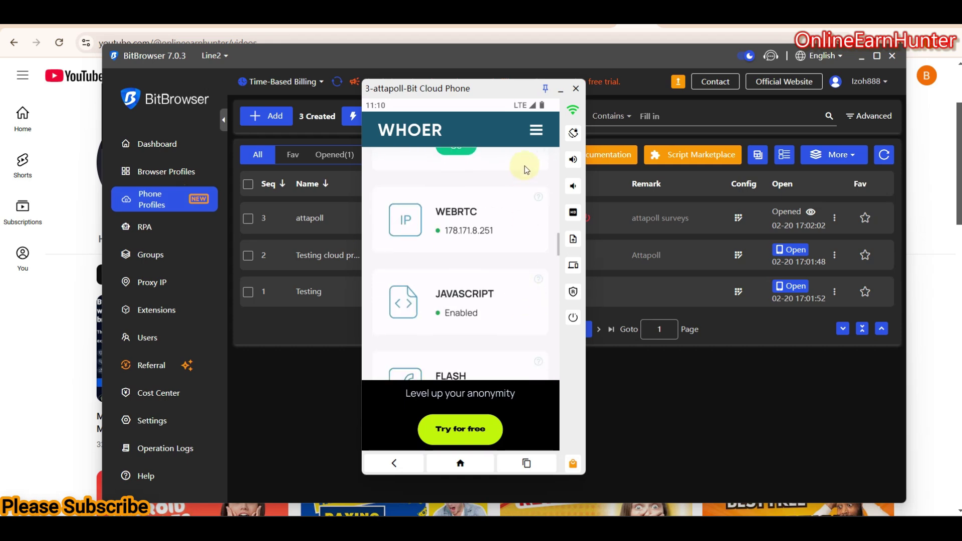
left_click_drag(522, 314, 535, 201)
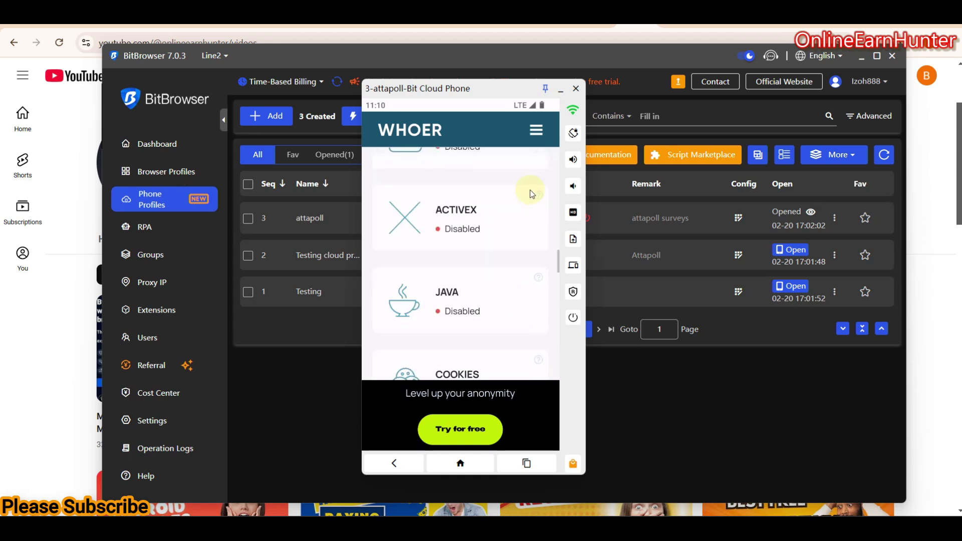
left_click_drag(524, 307, 540, 175)
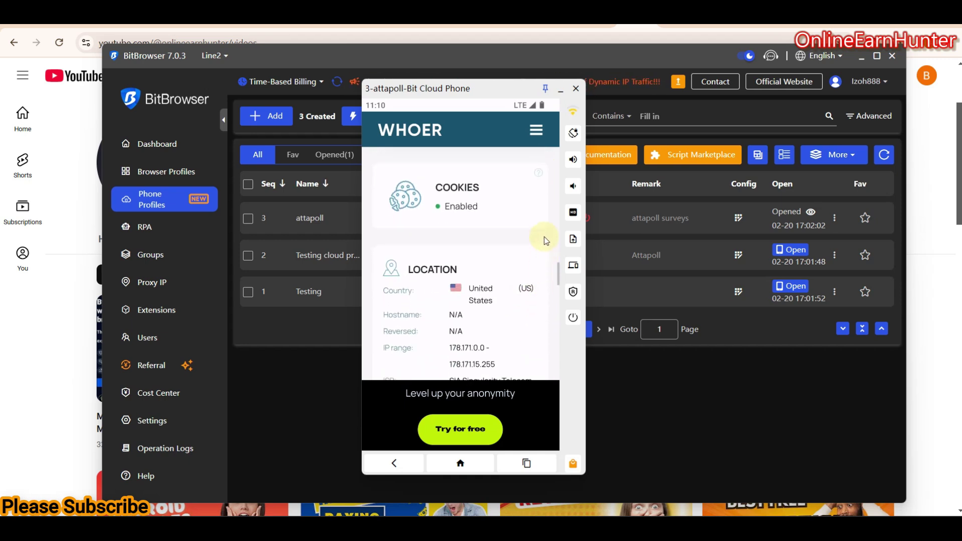
scroll(544, 232, "down", 3)
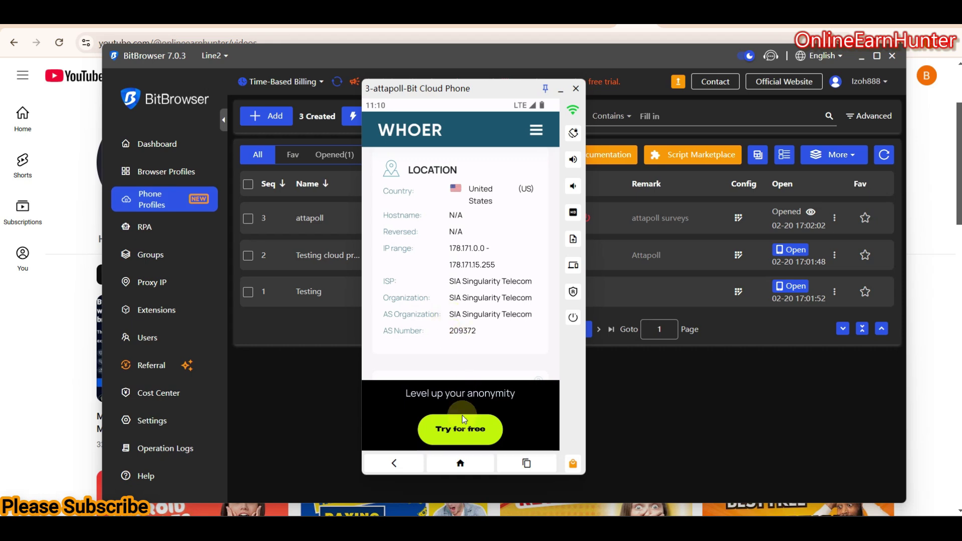
left_click(459, 463)
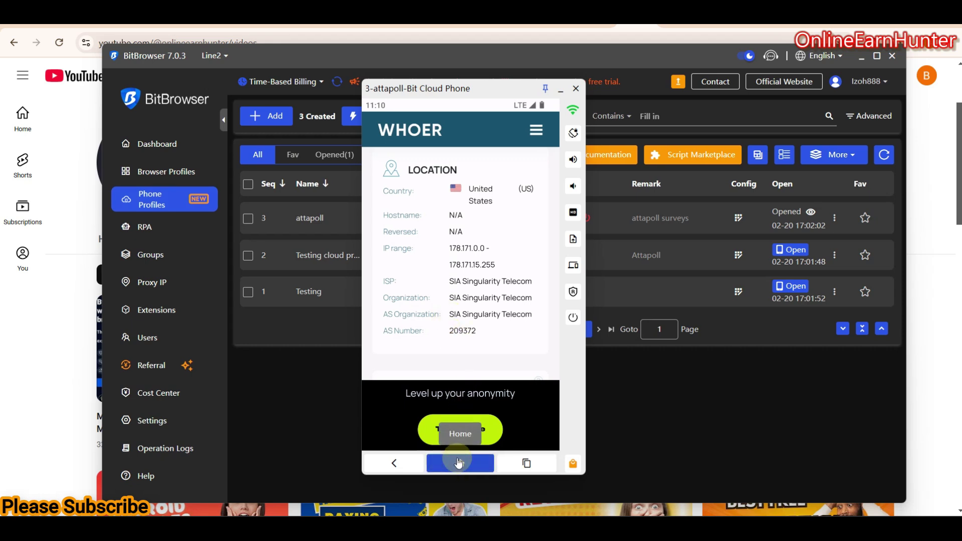